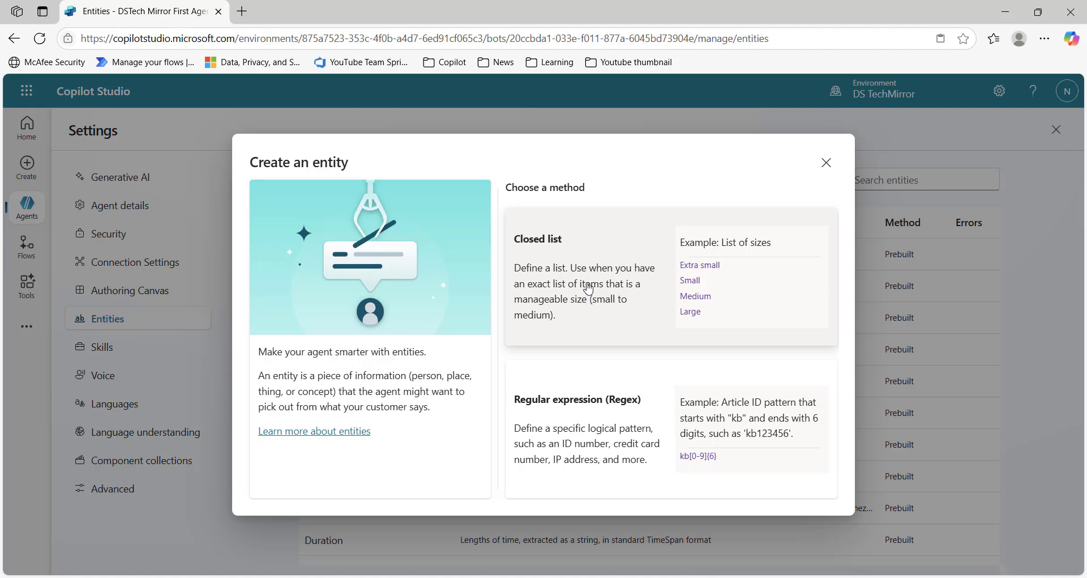
Start a new closed list entity and name it "Size".
{"action": "left_click", "coordinate": [589, 289]}
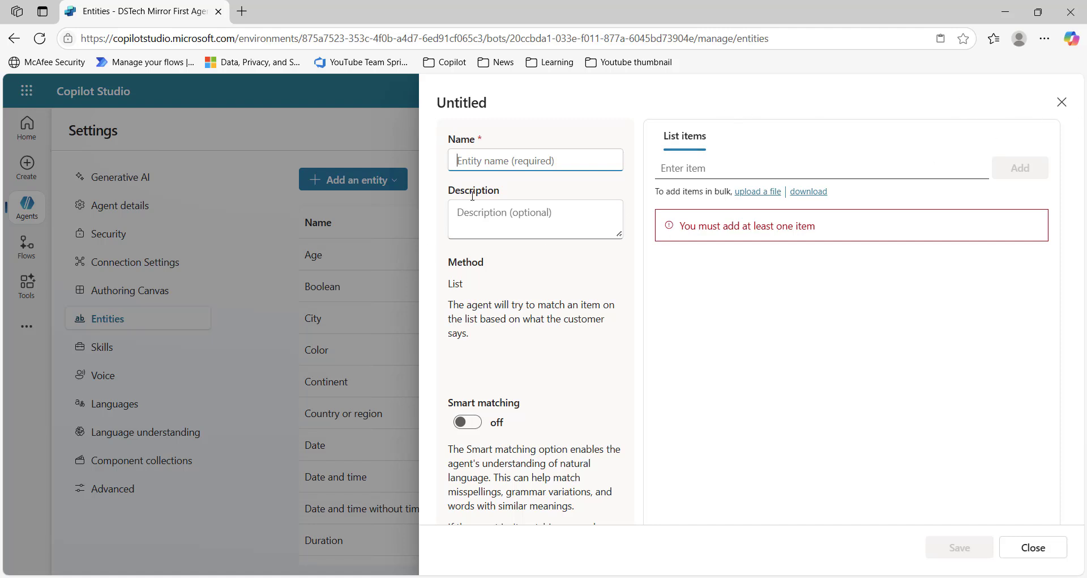
{"action": "type", "text": "D"}
{"action": "key", "text": "BackSpace"}
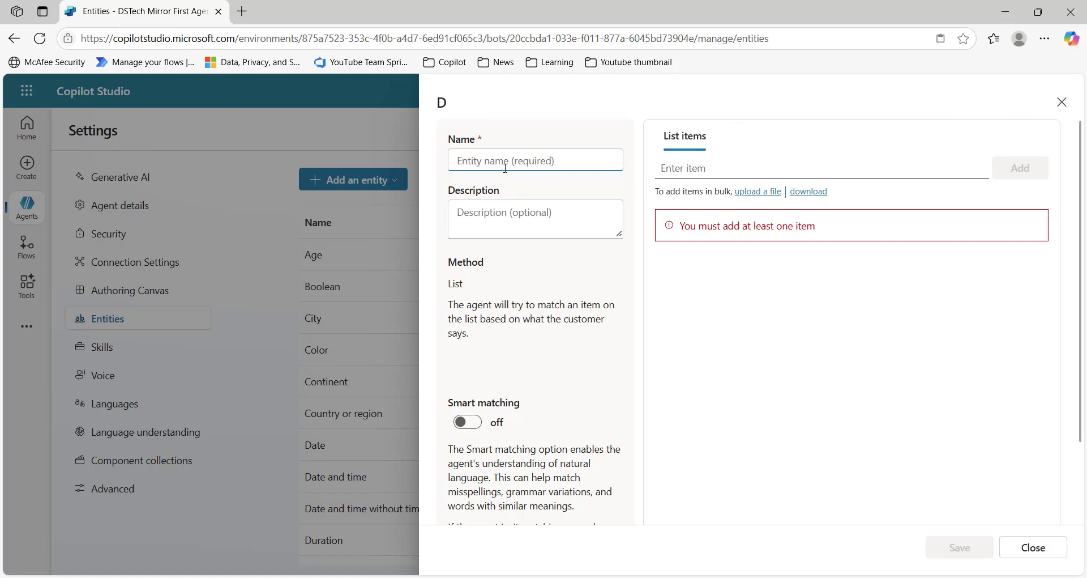
{"action": "type", "text": "S"}
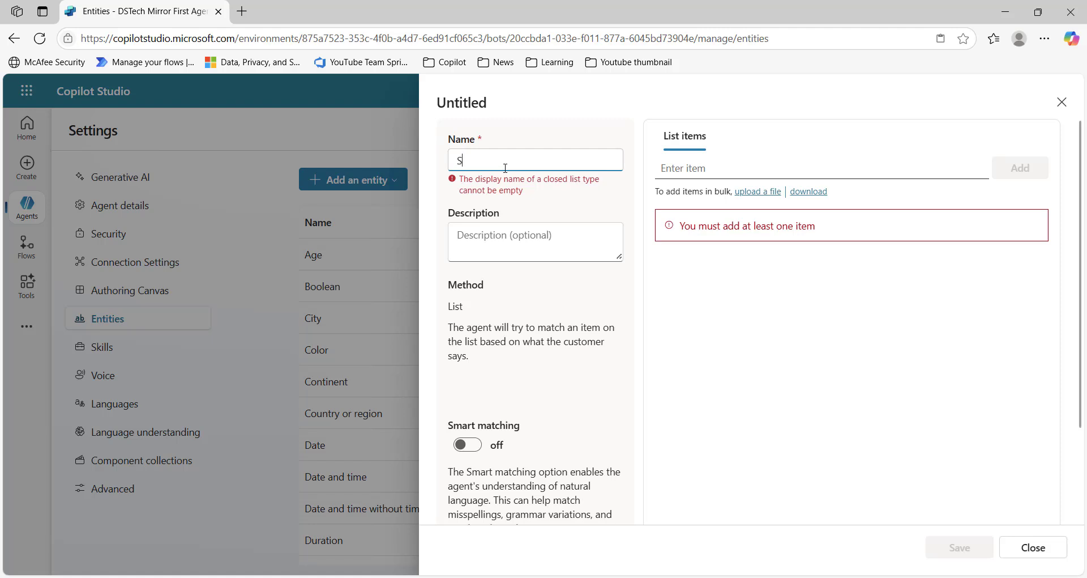
{"action": "type", "text": "ize"}
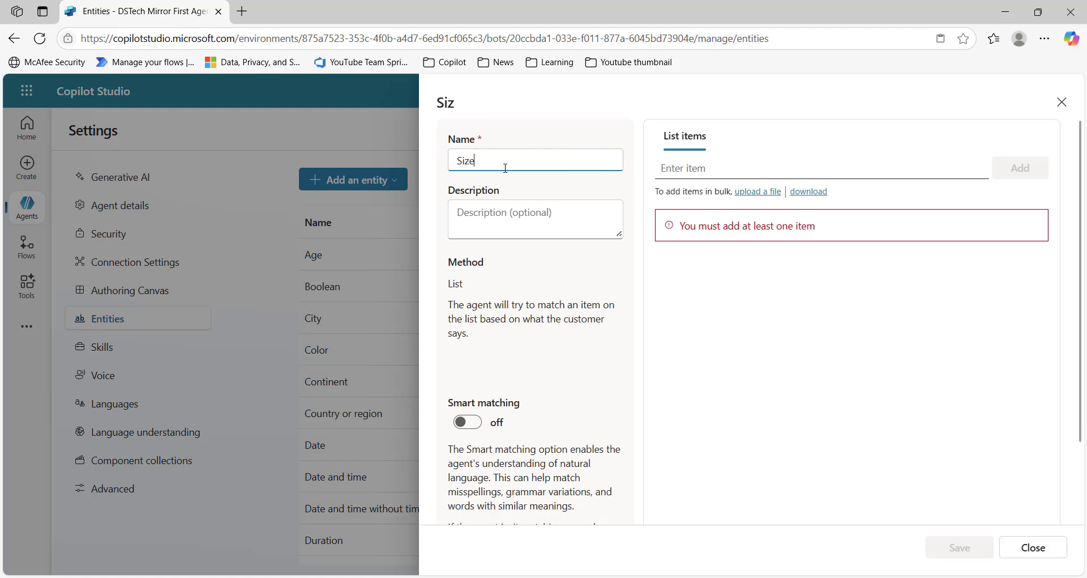
Enter the entity description "This will define the various sizes in the estimation.".
{"action": "left_click", "coordinate": [504, 207]}
{"action": "type", "text": "it"}
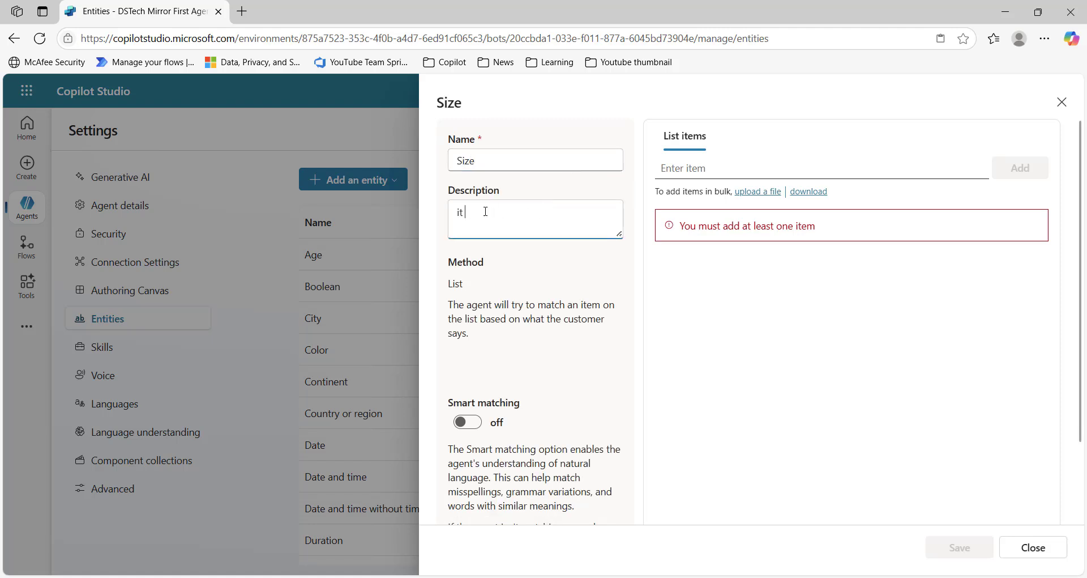
{"action": "key", "text": "BackSpace"}
{"action": "key", "text": "BackSpace"}
{"action": "type", "text": "This will define the various si"}
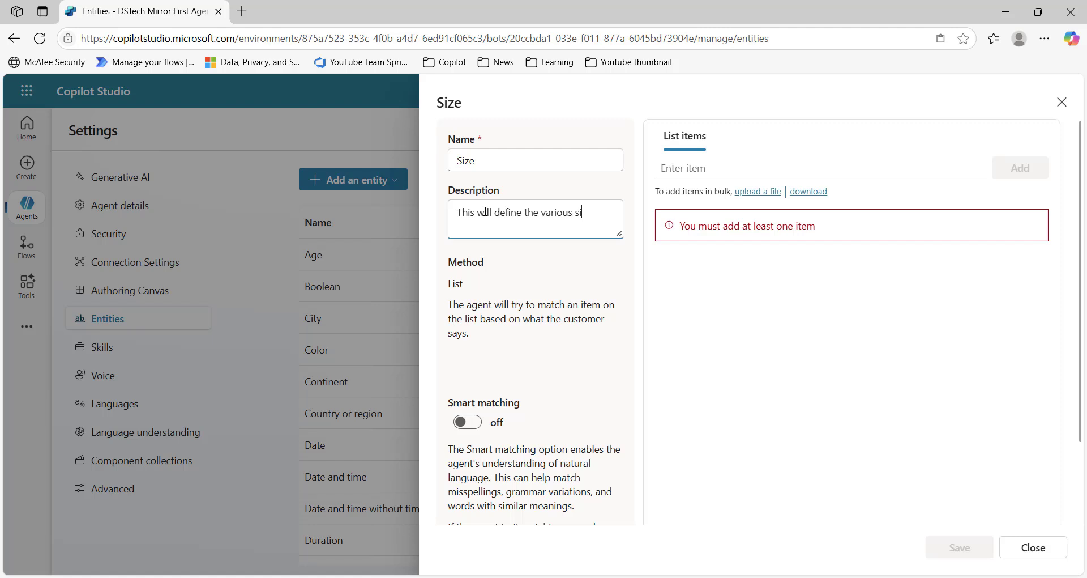
{"action": "type", "text": "zes int he"}
{"action": "key", "text": "BackSpace"}
{"action": "key", "text": "BackSpace"}
{"action": "key", "text": "BackSpace"}
{"action": "type", "text": "the estimation."}
Add the list items S, M, L and XL to the Size entity and save it.
{"action": "left_click", "coordinate": [712, 165]}
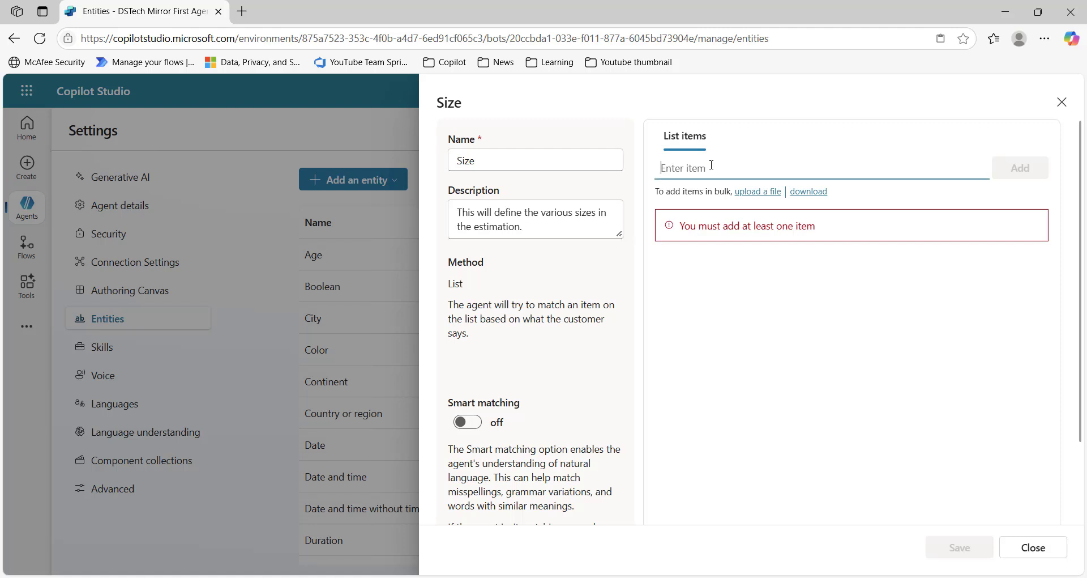
{"action": "type", "text": "S"}
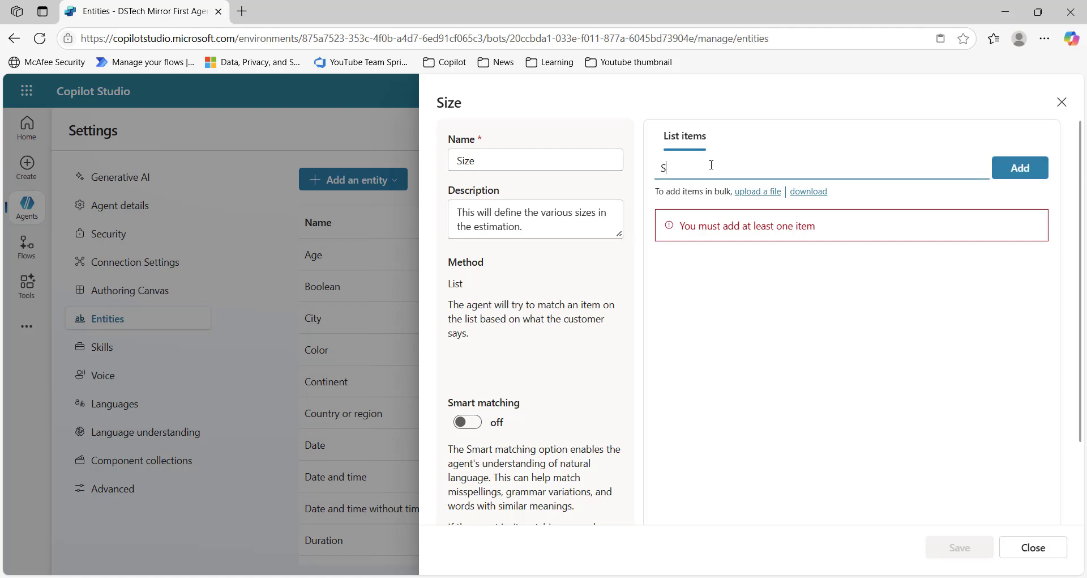
{"action": "left_click", "coordinate": [1020, 168]}
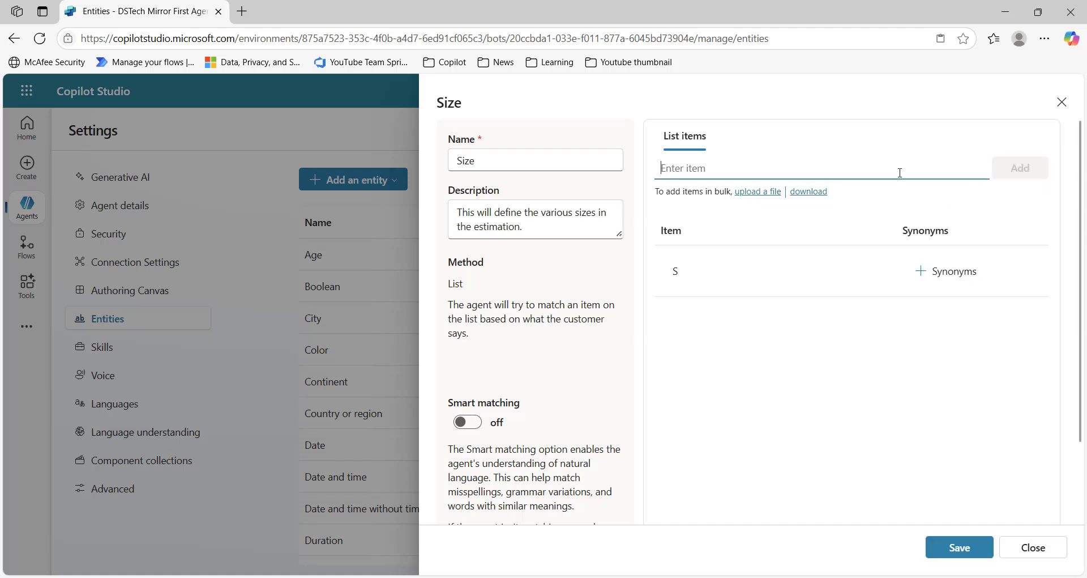
{"action": "left_click", "coordinate": [899, 173]}
{"action": "type", "text": "M"}
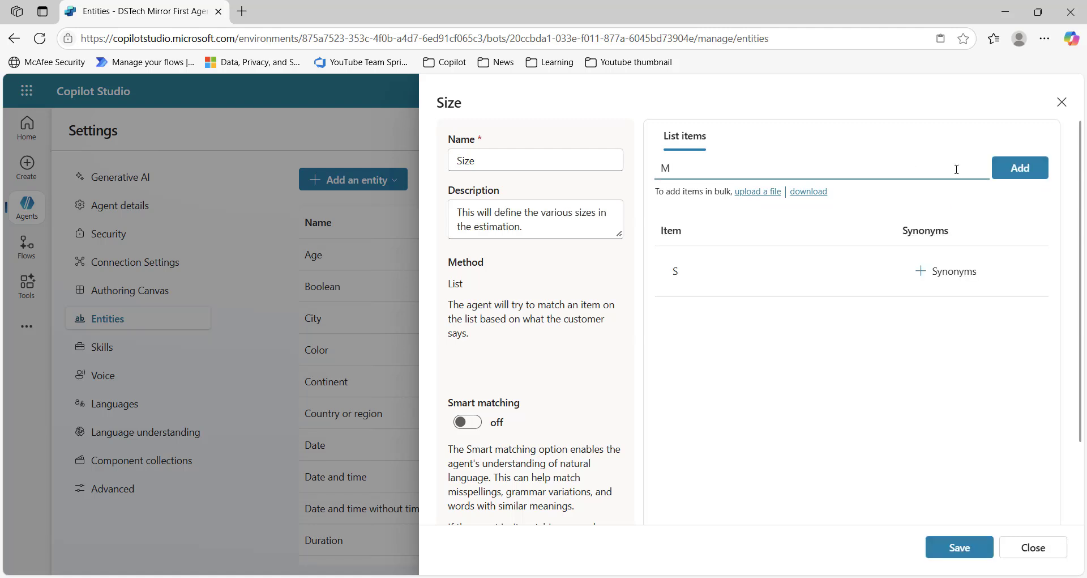
{"action": "left_click", "coordinate": [1019, 168]}
{"action": "type", "text": "L"}
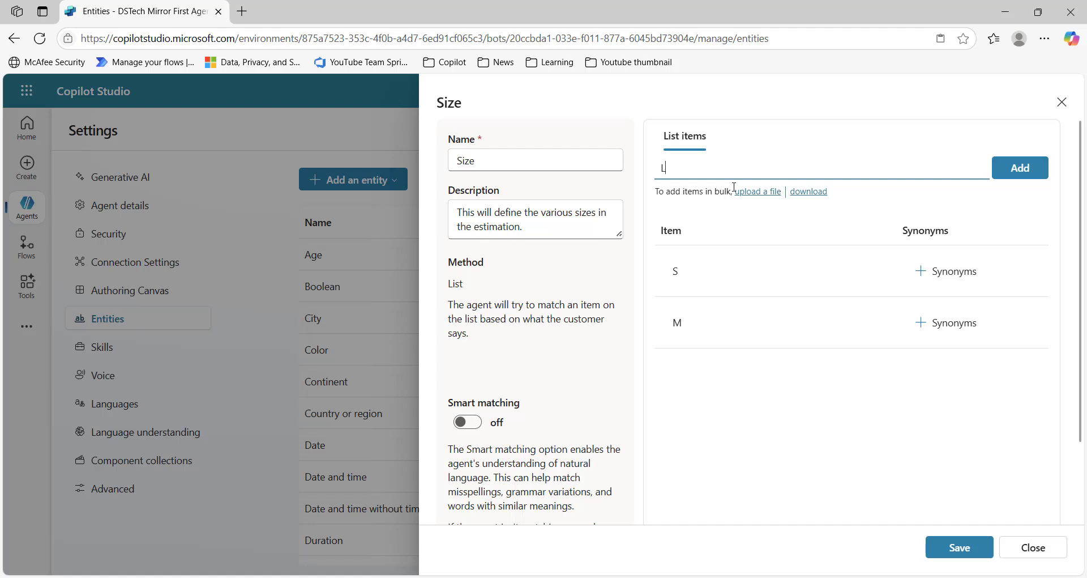
{"action": "left_click", "coordinate": [1019, 170]}
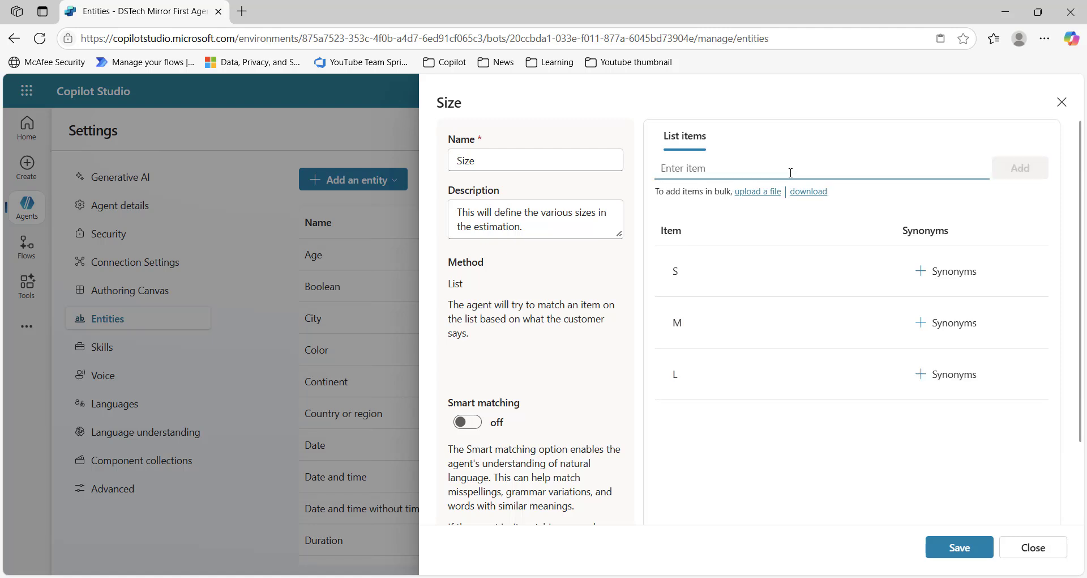
{"action": "type", "text": "XL"}
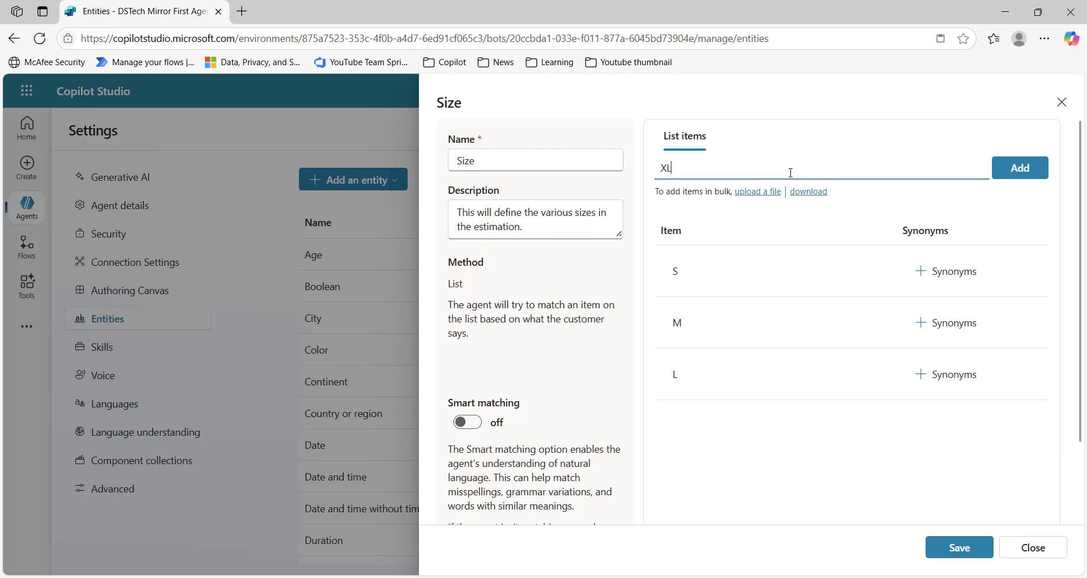
{"action": "left_click", "coordinate": [1023, 171]}
{"action": "left_click", "coordinate": [982, 556]}
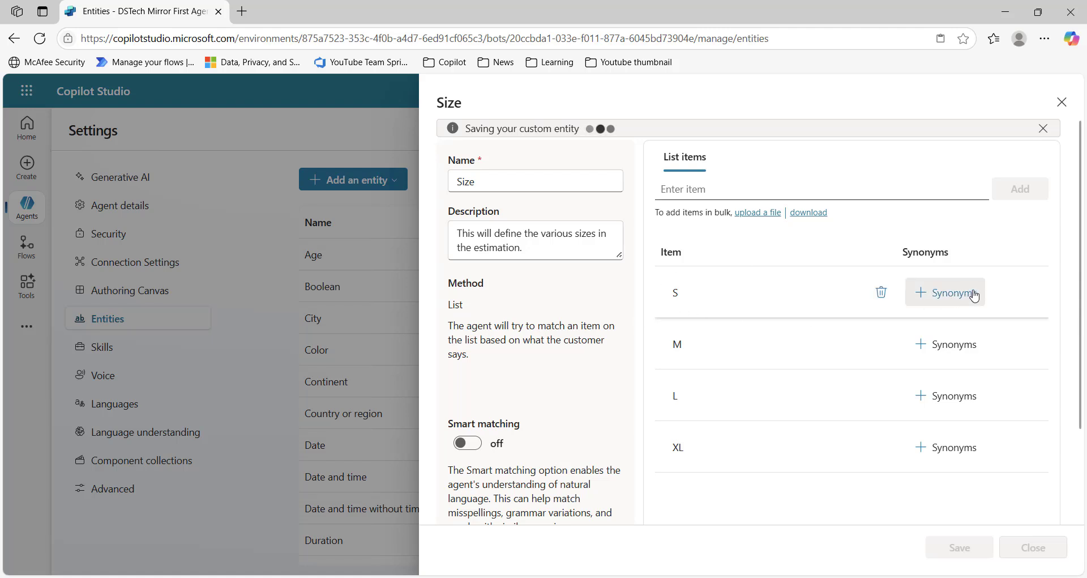
Add the synonym "small" to list item S.
{"action": "left_click", "coordinate": [913, 293]}
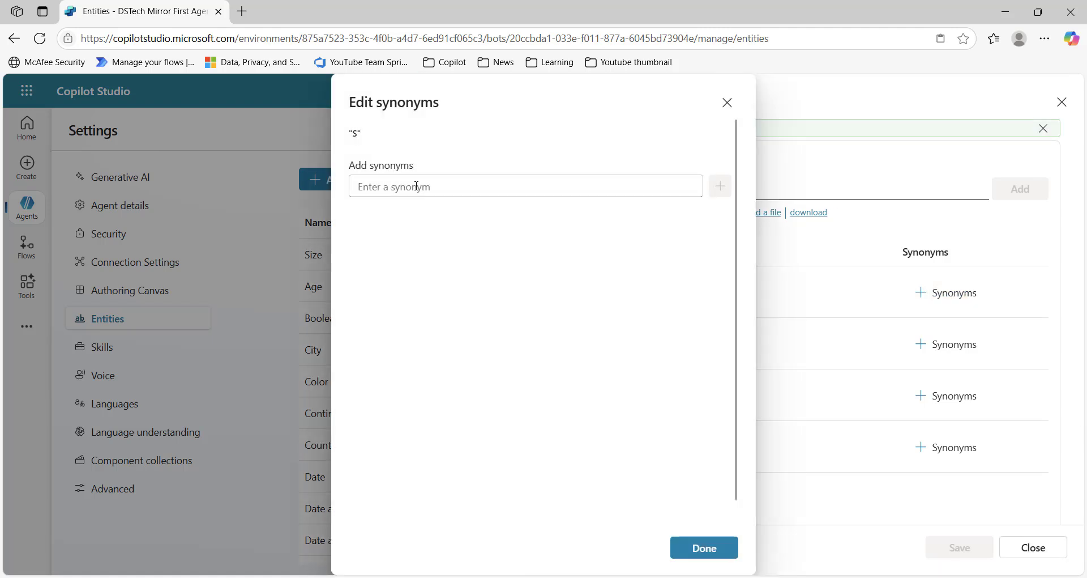
{"action": "left_click", "coordinate": [418, 186]}
{"action": "type", "text": "dma"}
{"action": "key", "text": "BackSpace"}
{"action": "key", "text": "BackSpace"}
{"action": "key", "text": "BackSpace"}
{"action": "type", "text": "sma"}
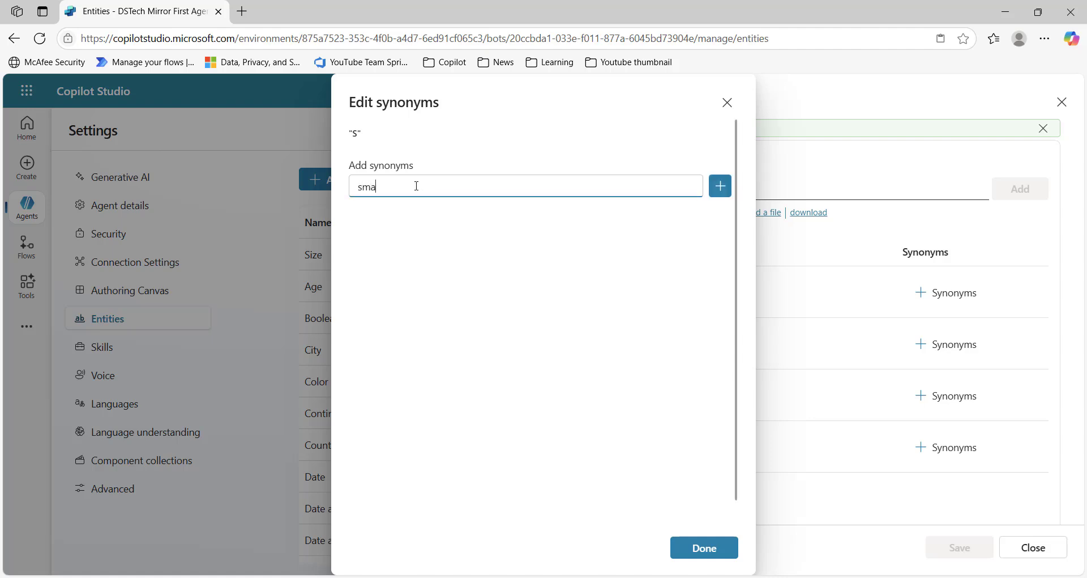
{"action": "type", "text": "ll"}
{"action": "key", "text": "Return"}
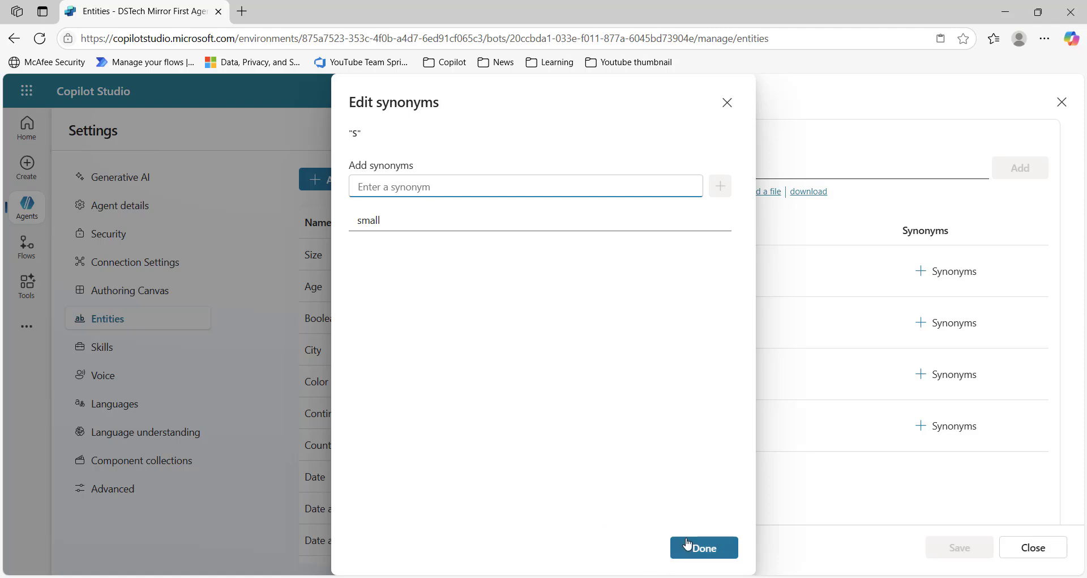
{"action": "left_click", "coordinate": [704, 547]}
Add the synonym "medium" to list item M.
{"action": "left_click", "coordinate": [950, 323]}
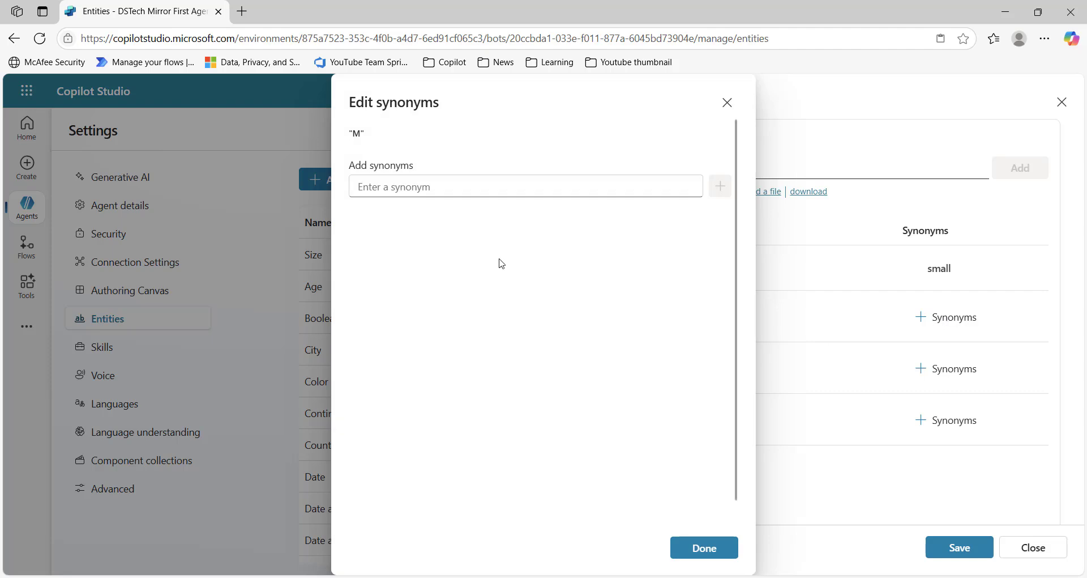
{"action": "left_click", "coordinate": [523, 180]}
{"action": "type", "text": "medium"}
{"action": "key", "text": "Return"}
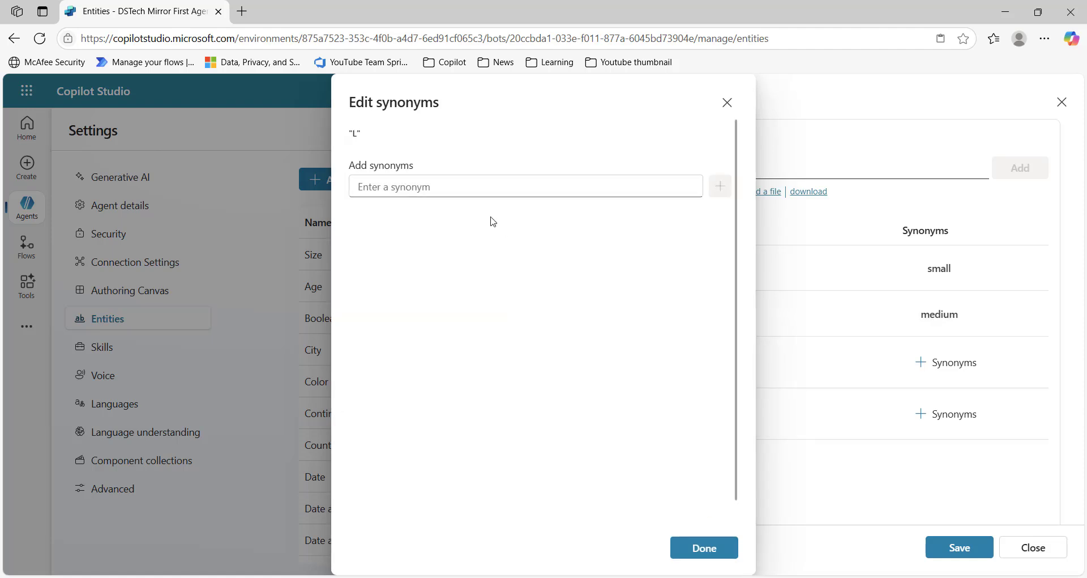
Try to add the synonym "Extra Large" to list item L.
{"action": "left_click", "coordinate": [464, 191]}
{"action": "left_click", "coordinate": [443, 186]}
{"action": "type", "text": "Extra Large"}
{"action": "left_click", "coordinate": [724, 551]}
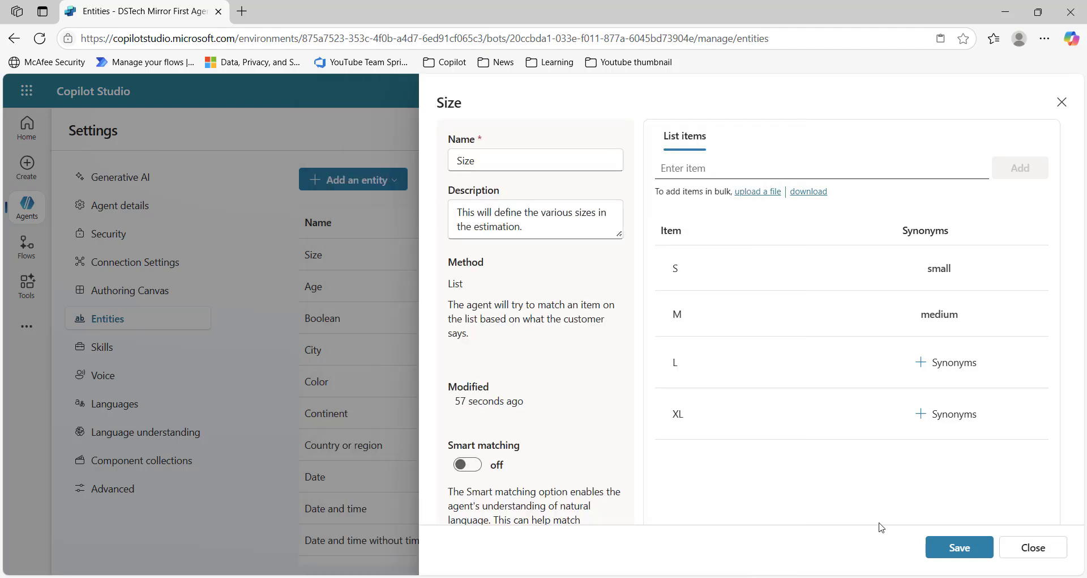
Save the synonym changes of the Size entity and close its editor.
{"action": "left_click", "coordinate": [970, 550]}
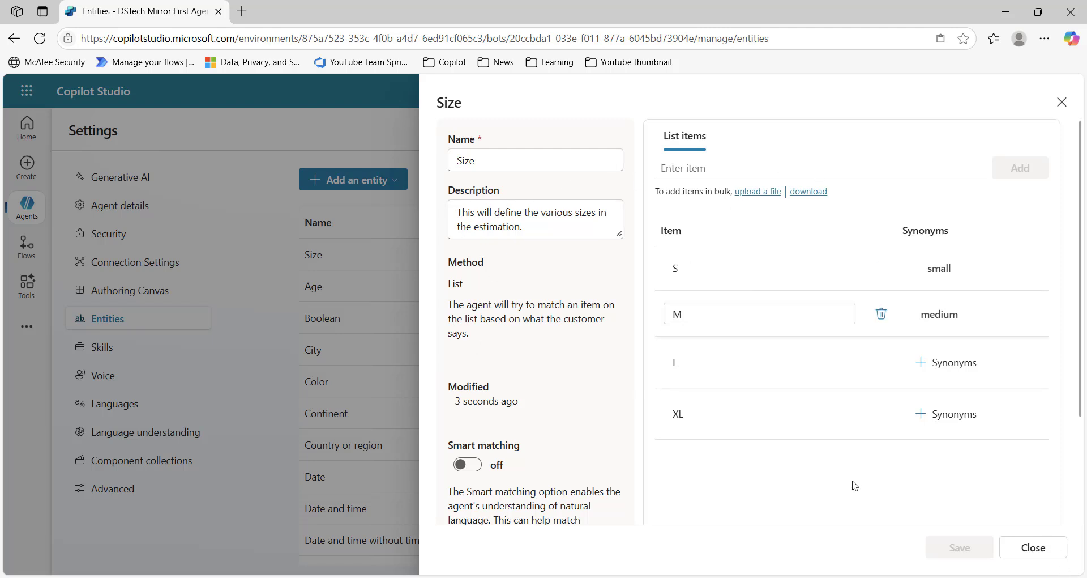
{"action": "left_click", "coordinate": [1034, 549]}
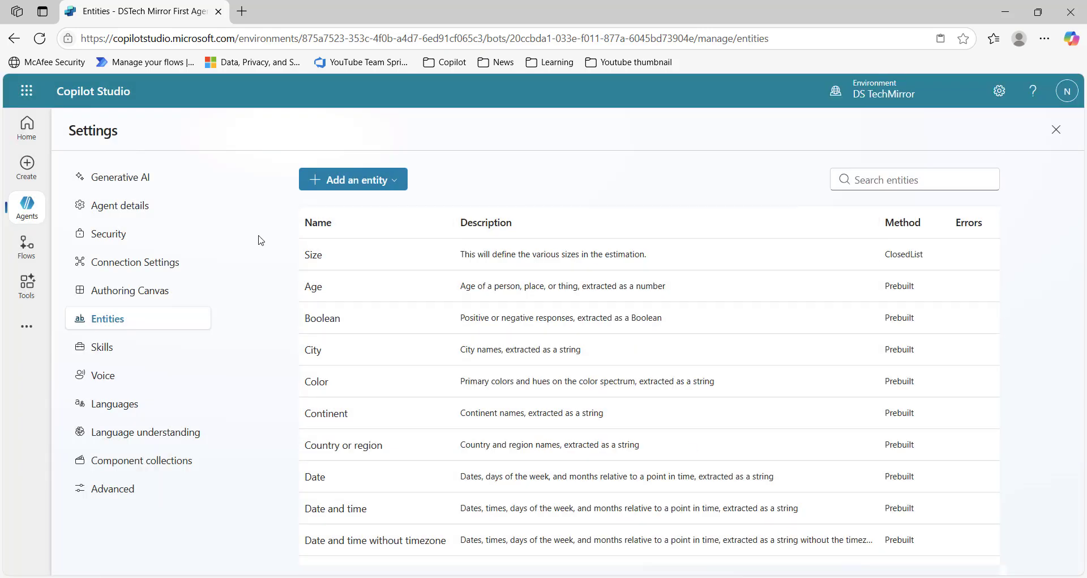
Start a new regular expression (Regex) entity and name it "Incident Number".
{"action": "left_click", "coordinate": [371, 187]}
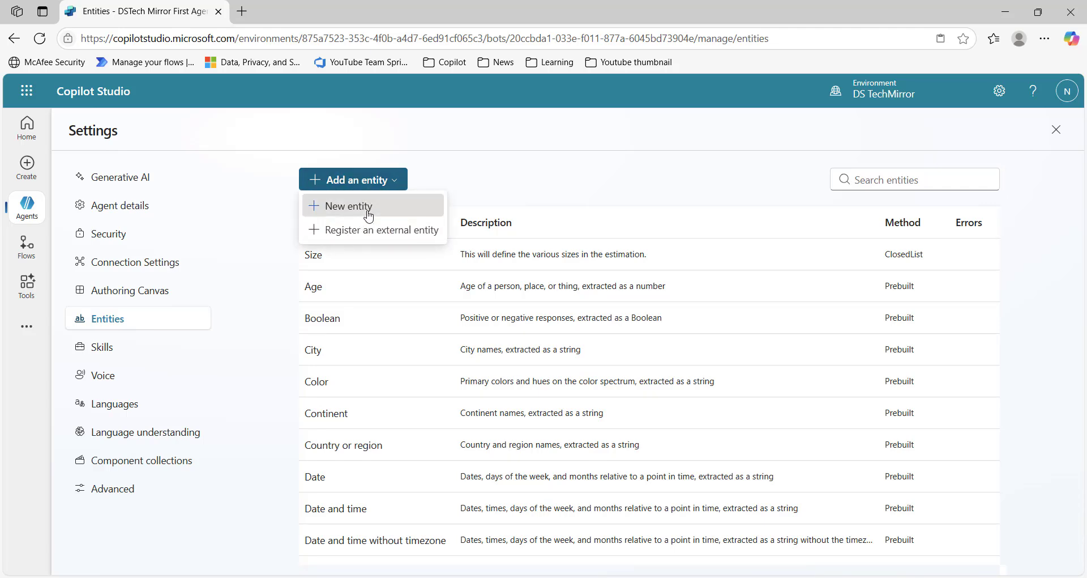
{"action": "left_click", "coordinate": [351, 207]}
{"action": "left_click", "coordinate": [589, 442]}
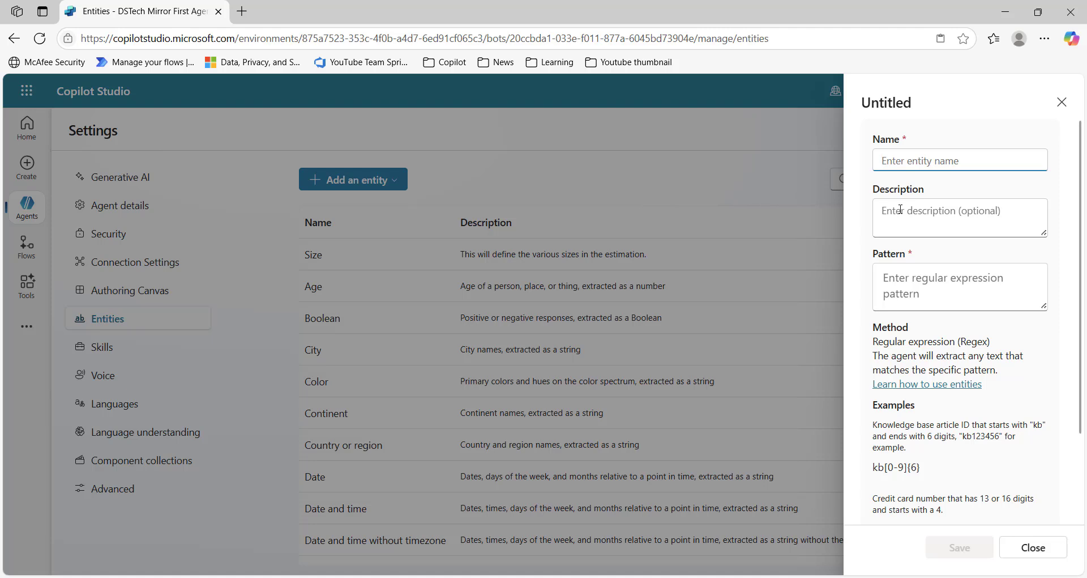
{"action": "type", "text": "Incid"}
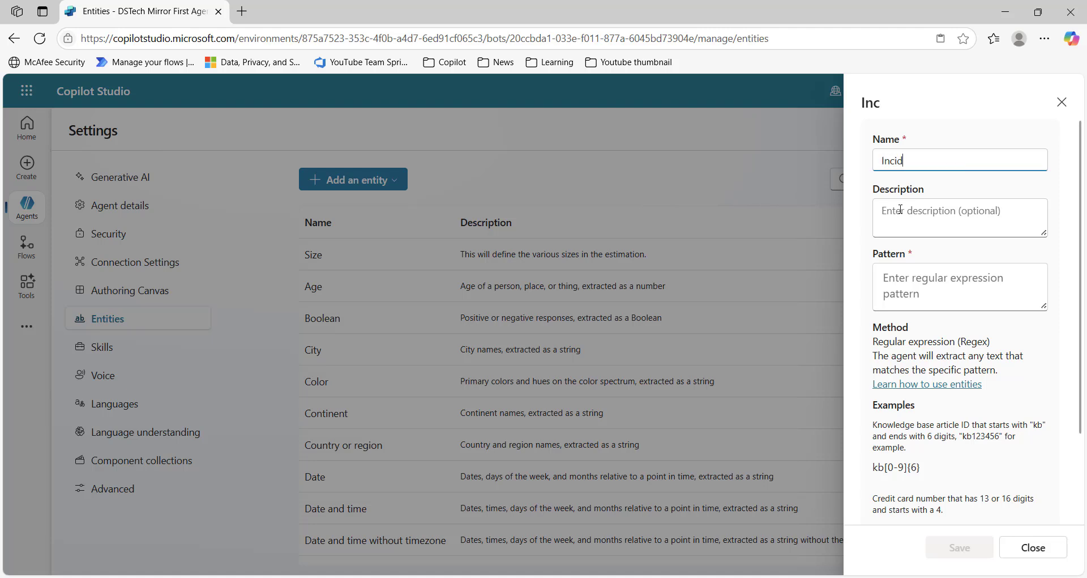
{"action": "type", "text": "ent Number"}
Enter the description "This is the incident number of incidents, requests." for the Incident Number entity.
{"action": "left_click", "coordinate": [900, 210]}
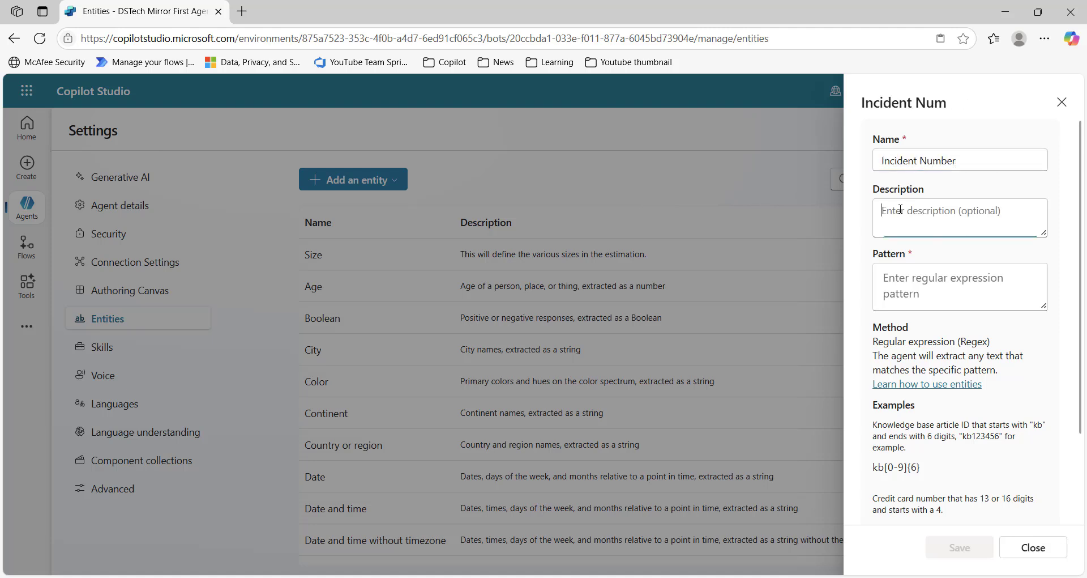
{"action": "type", "text": "This i"}
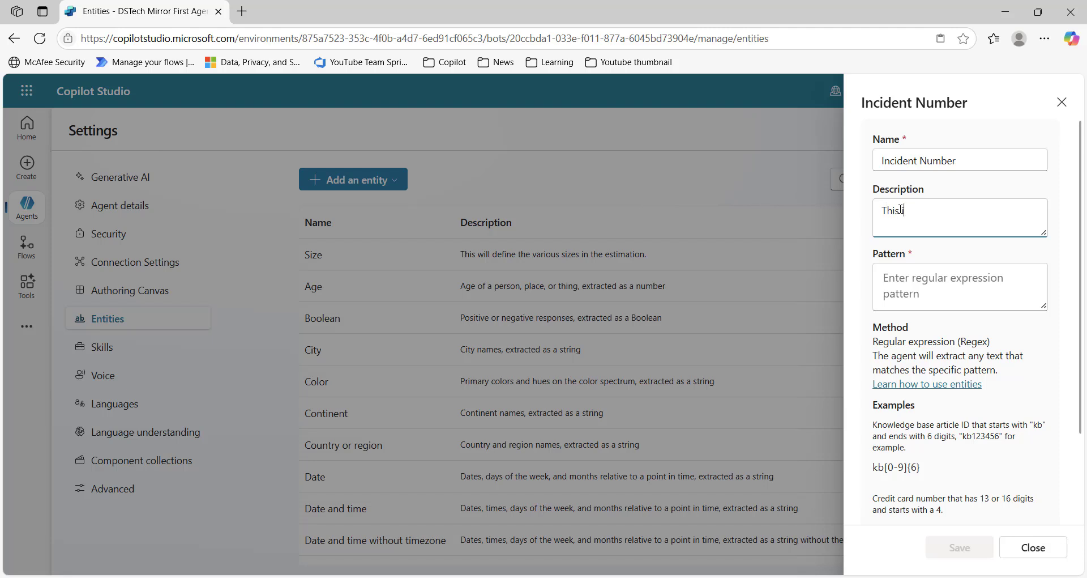
{"action": "type", "text": "s the incident number of inci"}
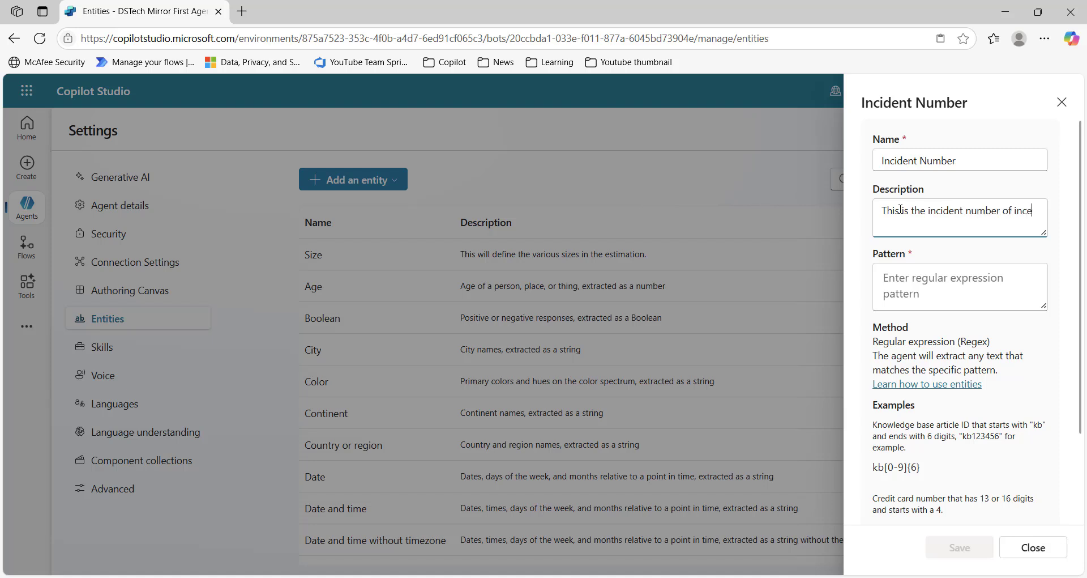
{"action": "type", "text": "dents, requests."}
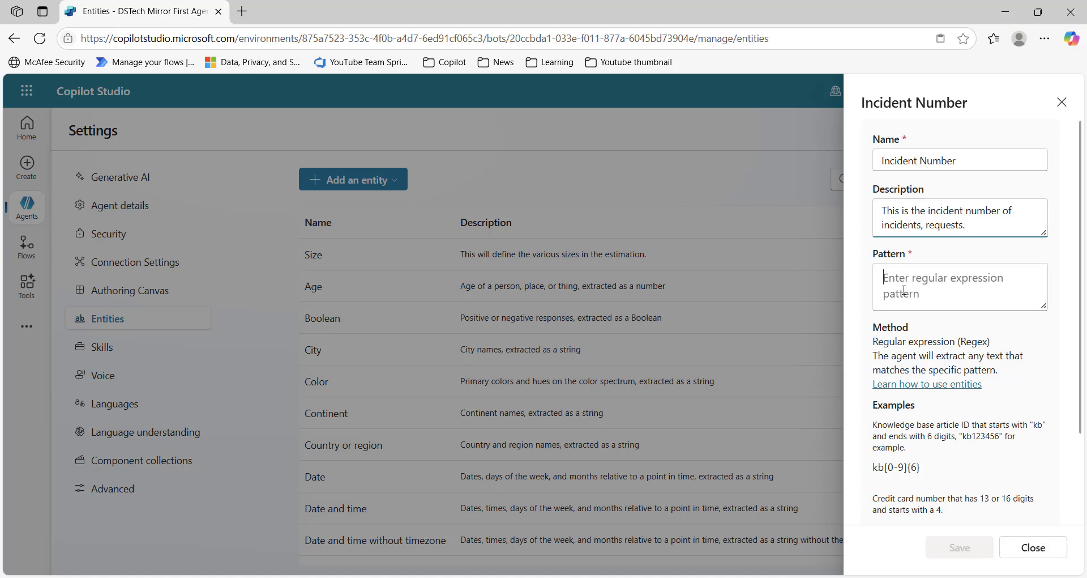
Set the regular expression pattern to INC[0-9]{6}, then save the Incident Number entity and close its editor.
{"action": "left_click", "coordinate": [905, 290]}
{"action": "scroll", "coordinate": [919, 333], "scroll_direction": "down", "scroll_amount": 1}
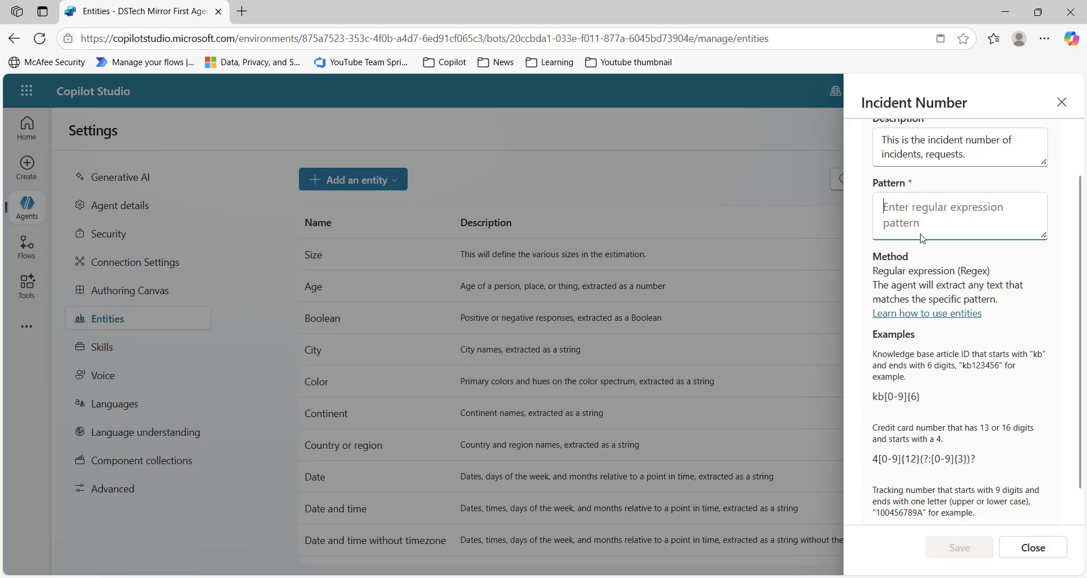
{"action": "type", "text": "INC[0"}
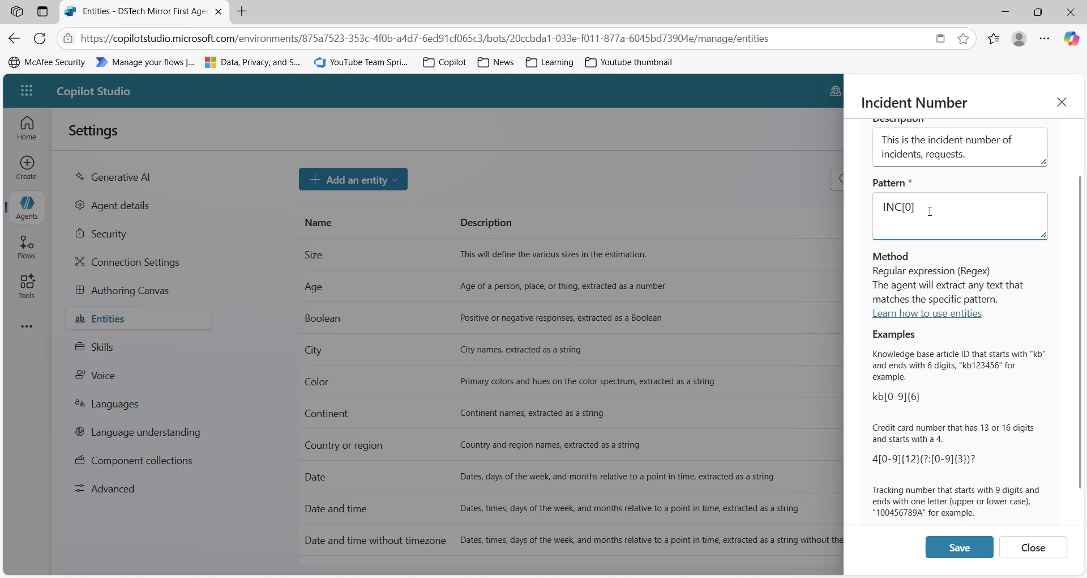
{"action": "type", "text": "9]{6}"}
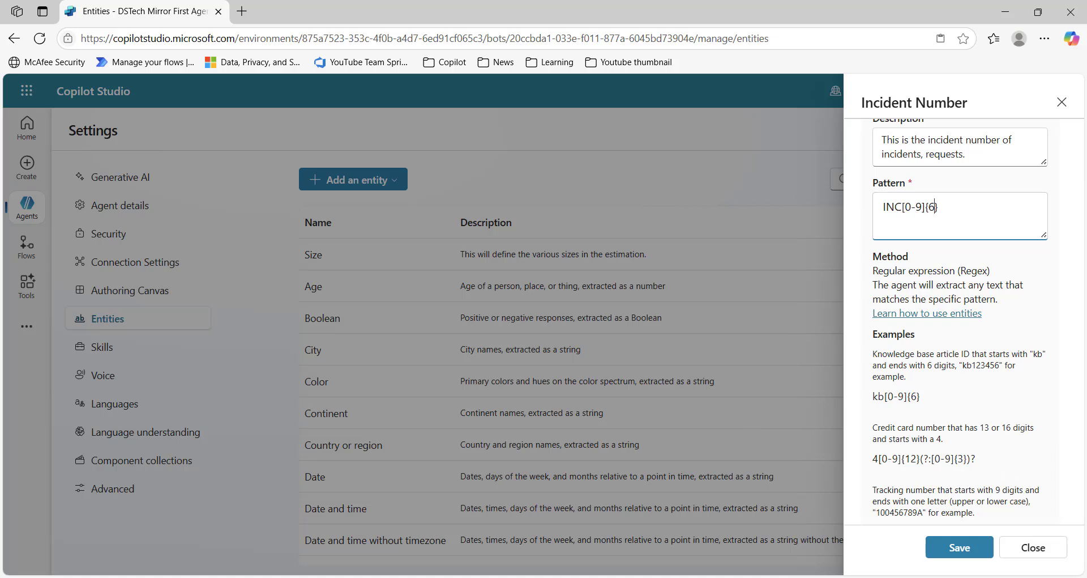
{"action": "scroll", "coordinate": [906, 396], "scroll_direction": "down", "scroll_amount": 1}
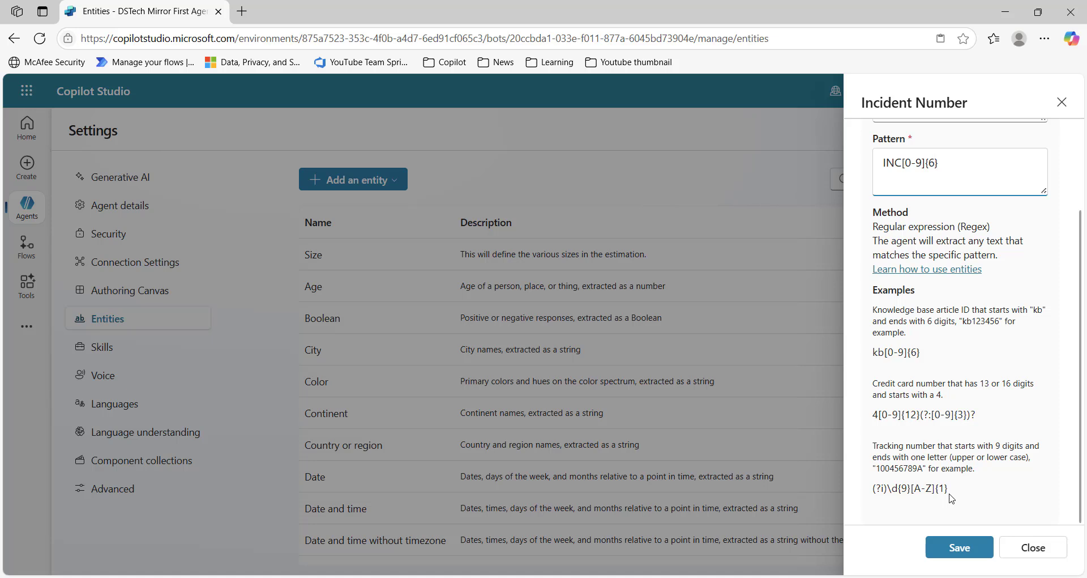
{"action": "left_click", "coordinate": [953, 552]}
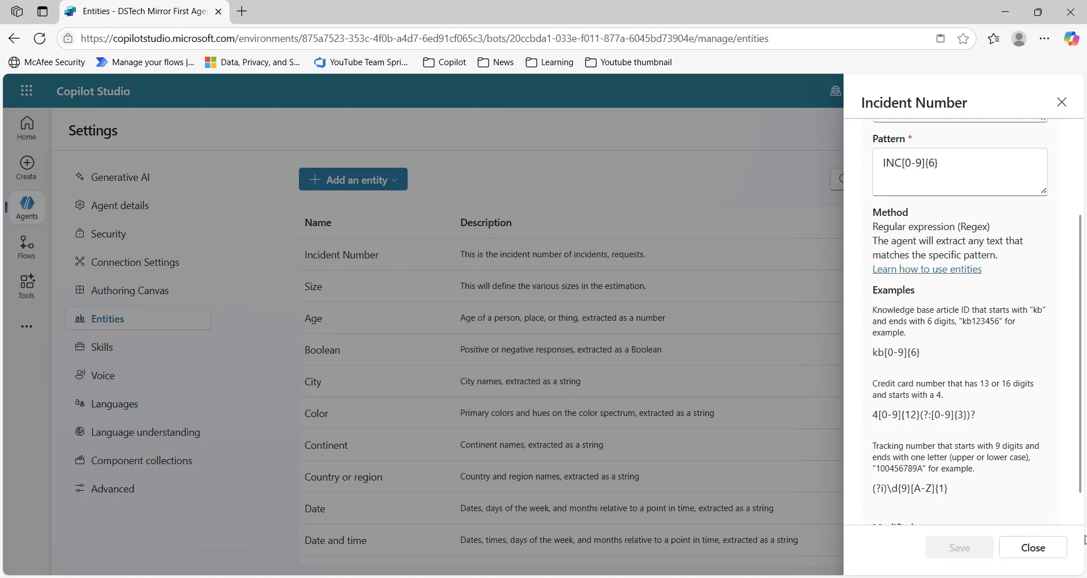
{"action": "left_click", "coordinate": [1045, 549]}
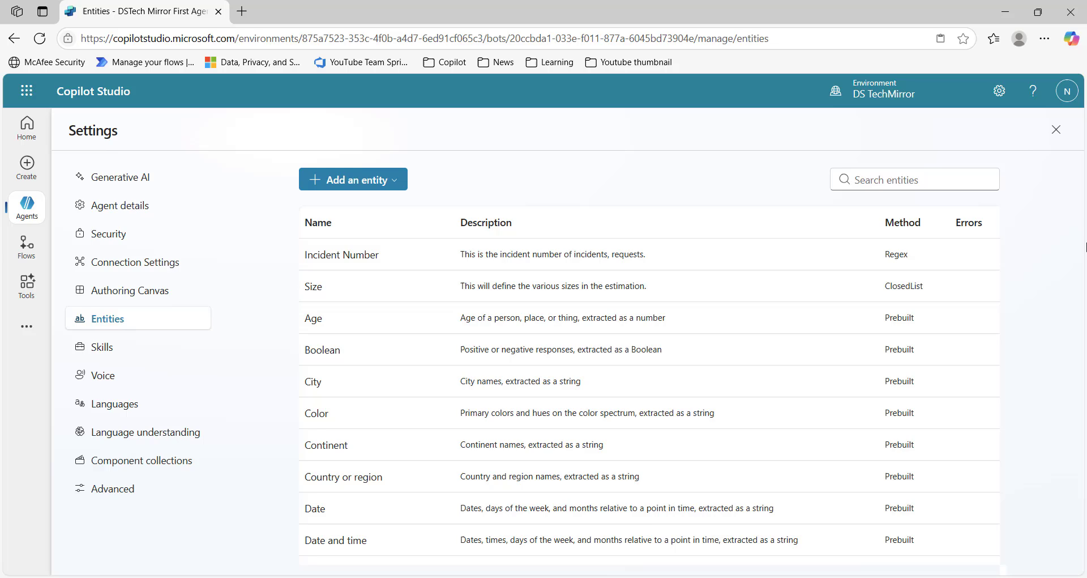
Open the Status of Request topic of DSTech Mirror First Agent.
{"action": "left_click", "coordinate": [30, 140]}
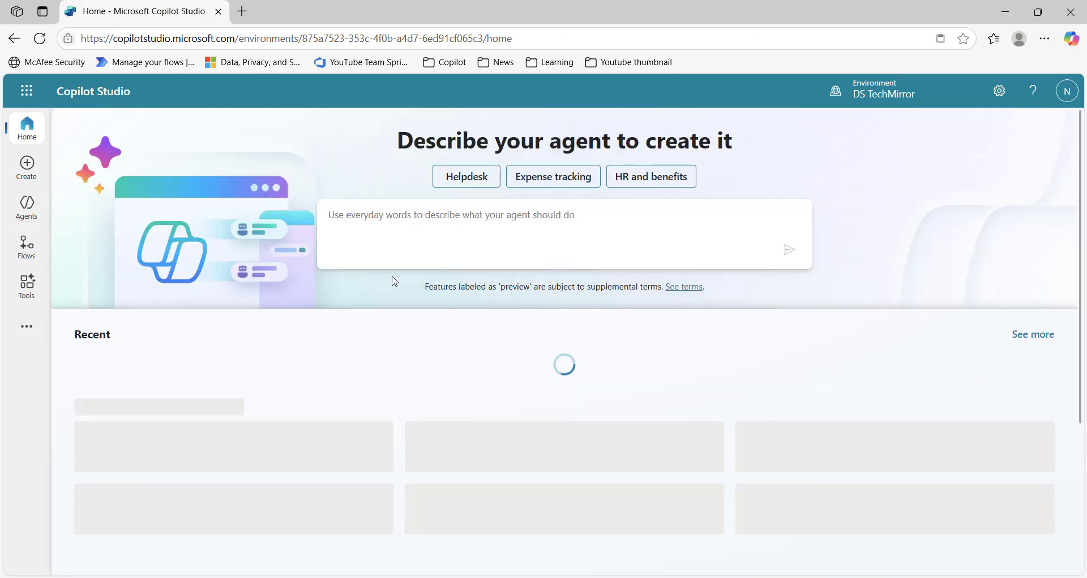
{"action": "left_click", "coordinate": [33, 215]}
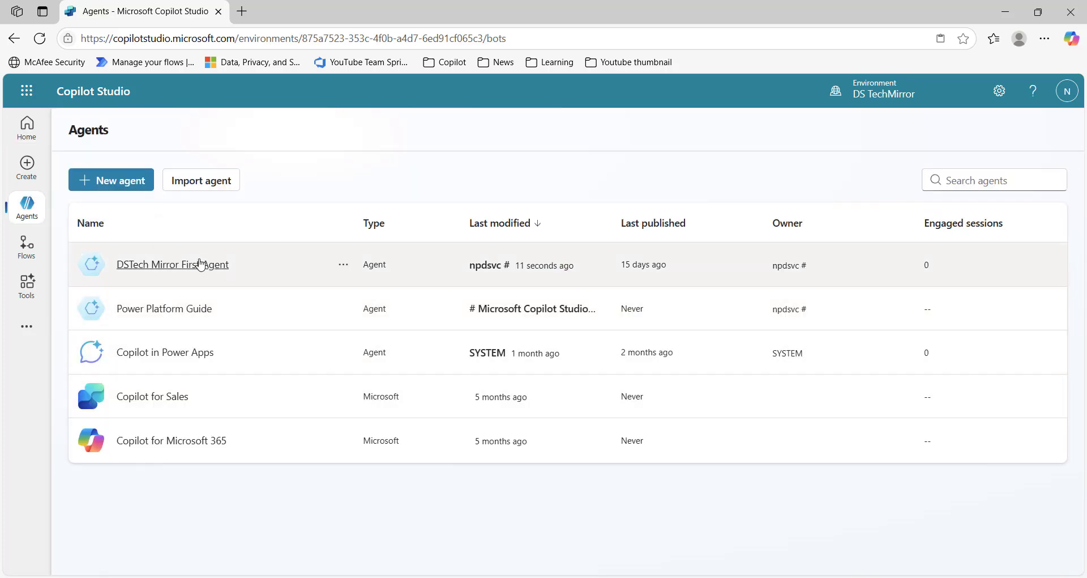
{"action": "left_click", "coordinate": [194, 264]}
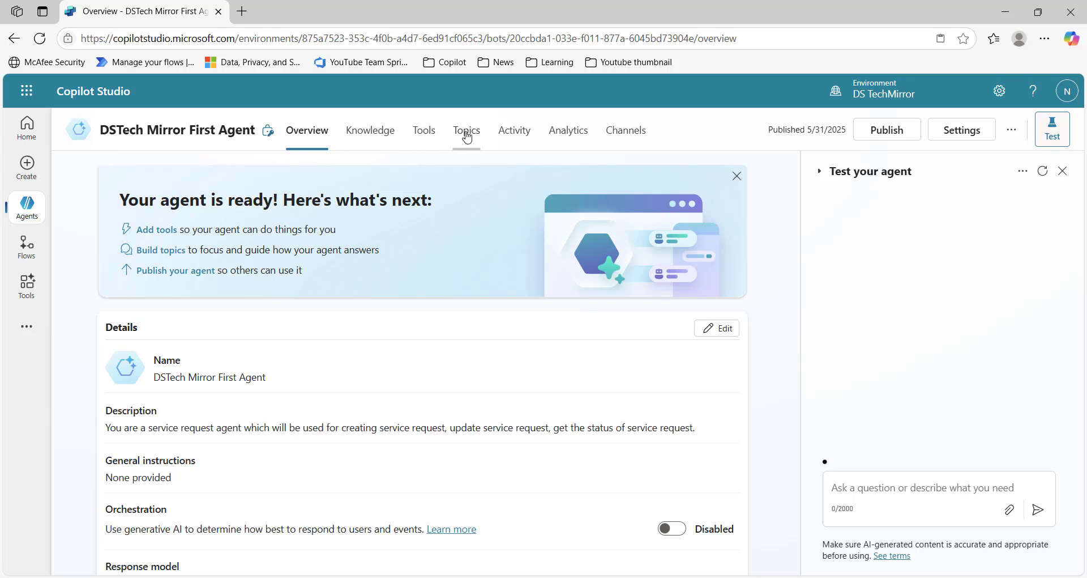
{"action": "left_click", "coordinate": [464, 135]}
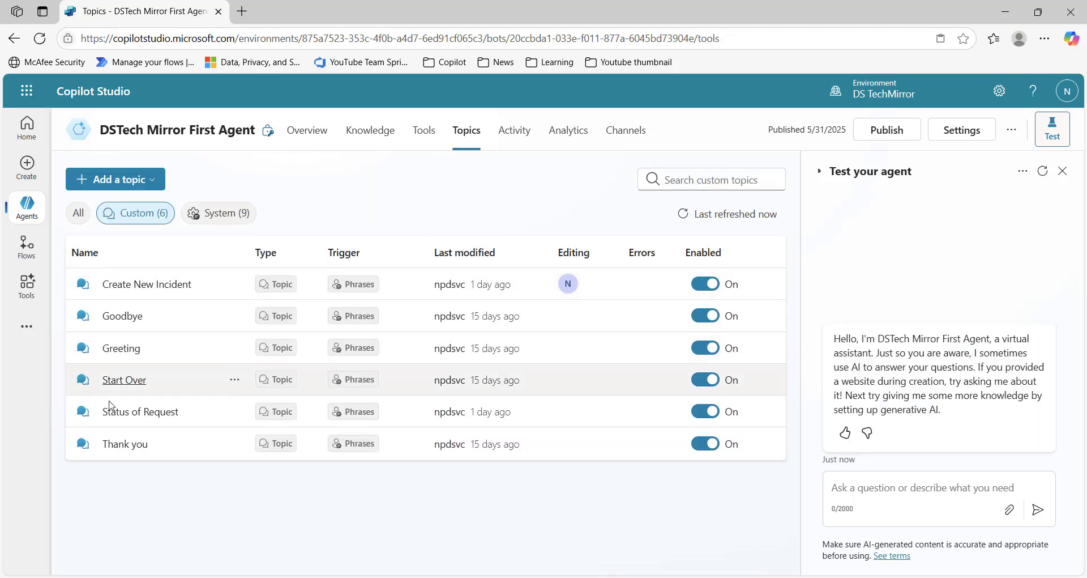
{"action": "left_click", "coordinate": [140, 413]}
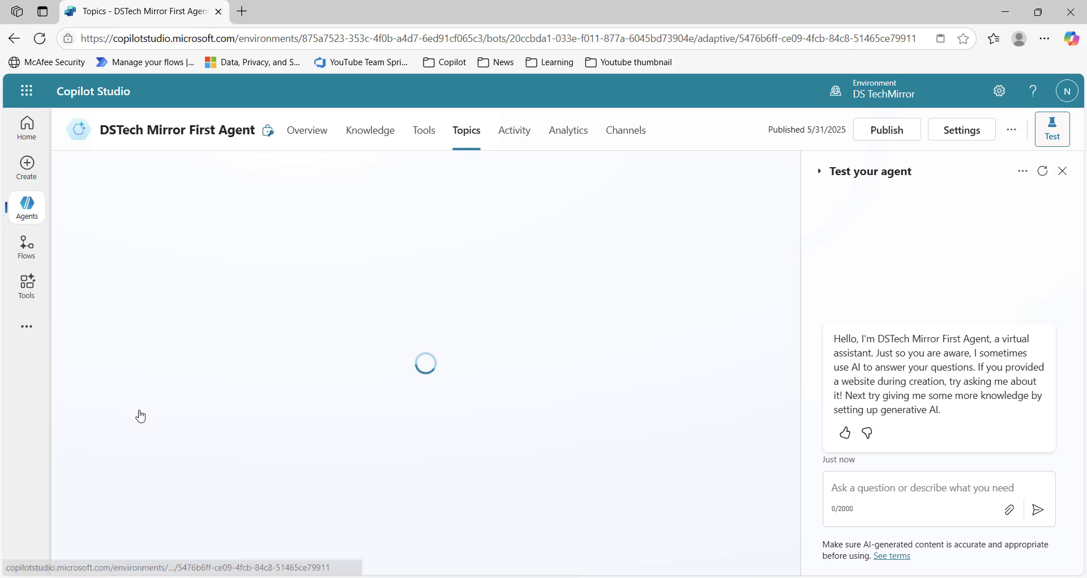
Add a question at the end of the topic asking "What is the incident no of your request?".
{"action": "scroll", "coordinate": [655, 369], "scroll_direction": "down", "scroll_amount": 3}
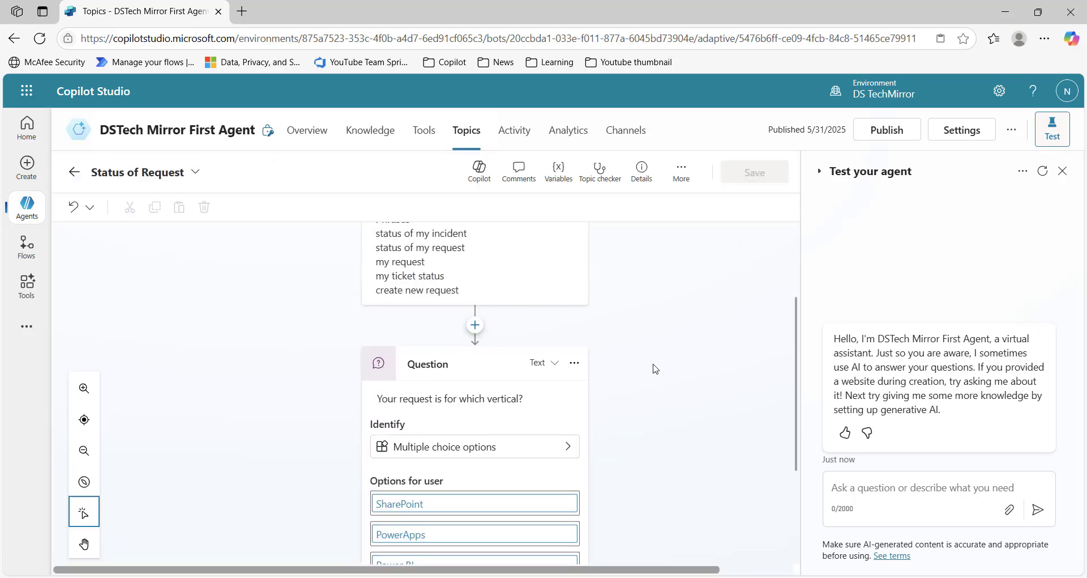
{"action": "scroll", "coordinate": [484, 391], "scroll_direction": "down", "scroll_amount": 2}
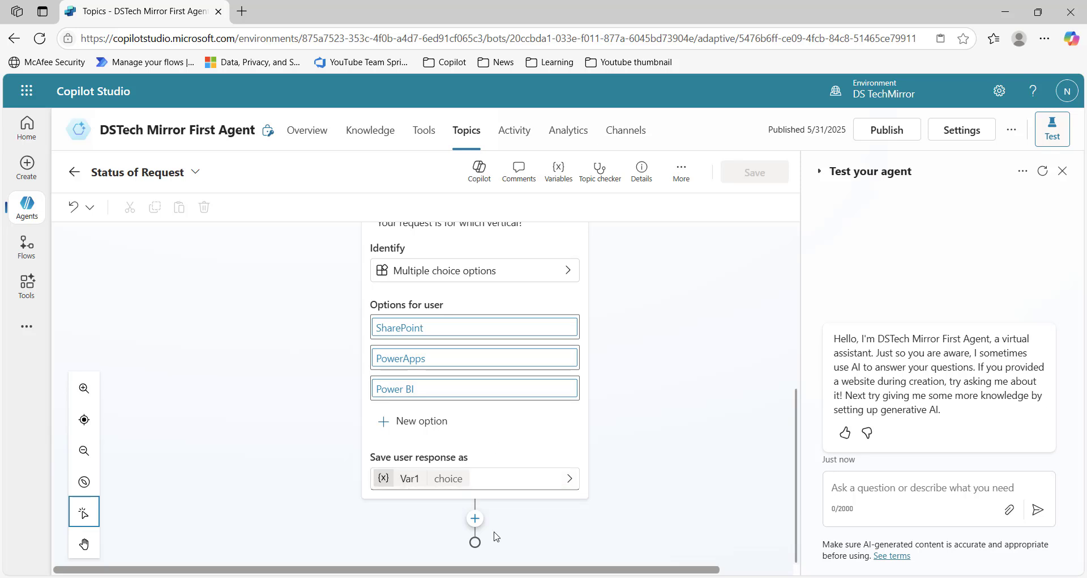
{"action": "left_click", "coordinate": [476, 520]}
{"action": "scroll", "coordinate": [477, 453], "scroll_direction": "down", "scroll_amount": 3}
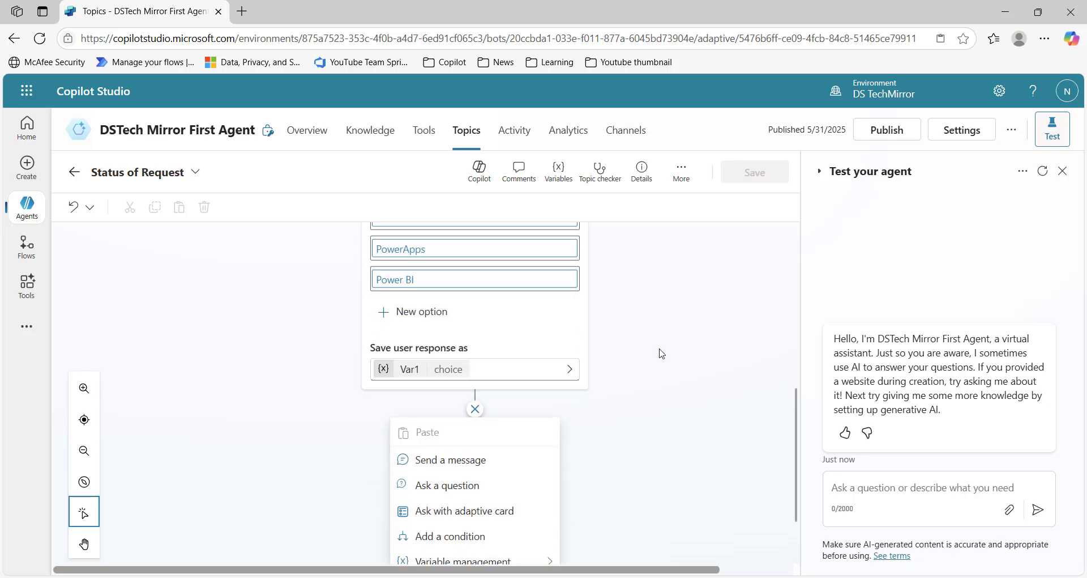
{"action": "left_click", "coordinate": [473, 400]}
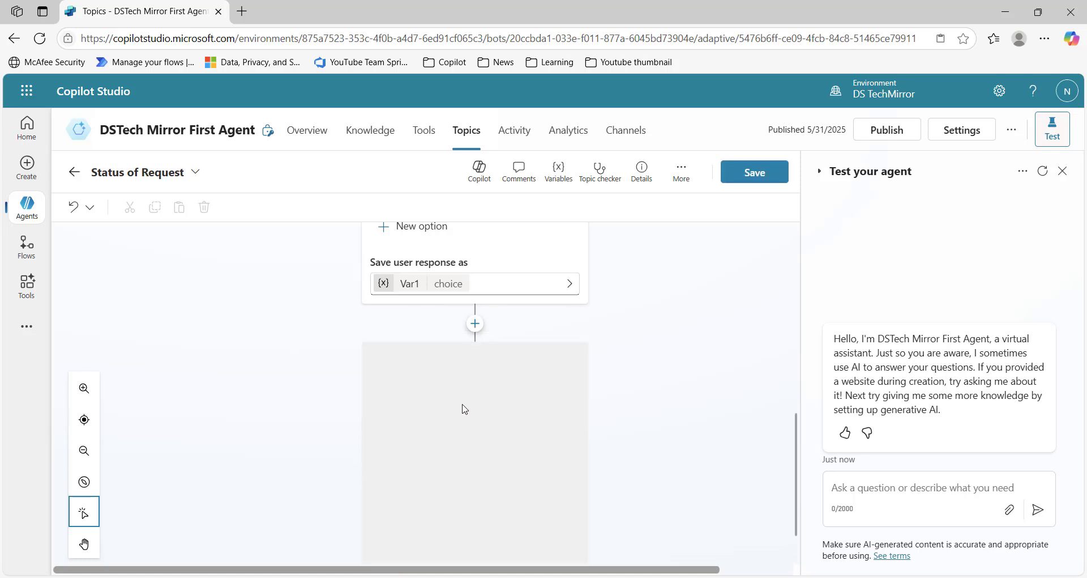
{"action": "type", "text": "W"}
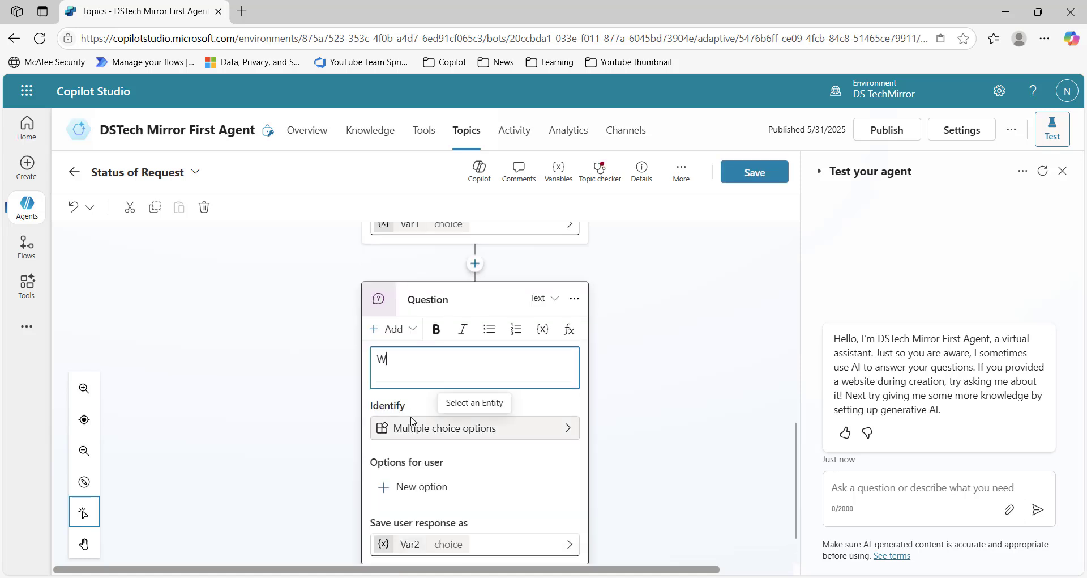
{"action": "type", "text": "hat is the incid"}
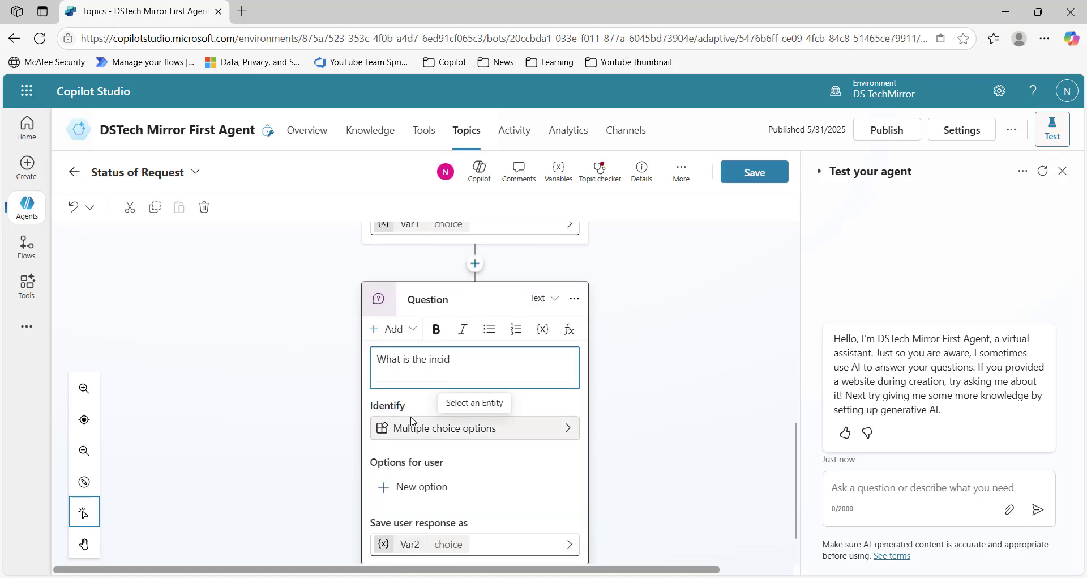
{"action": "type", "text": "ent no of your request?"}
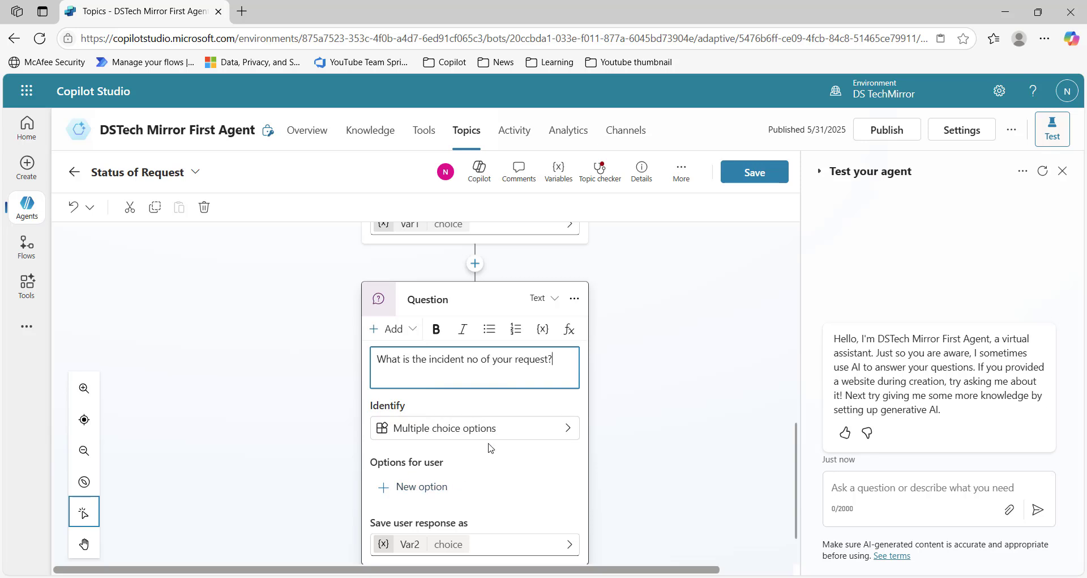
Set the new question to identify the Incident Number entity in the response.
{"action": "left_click", "coordinate": [567, 434]}
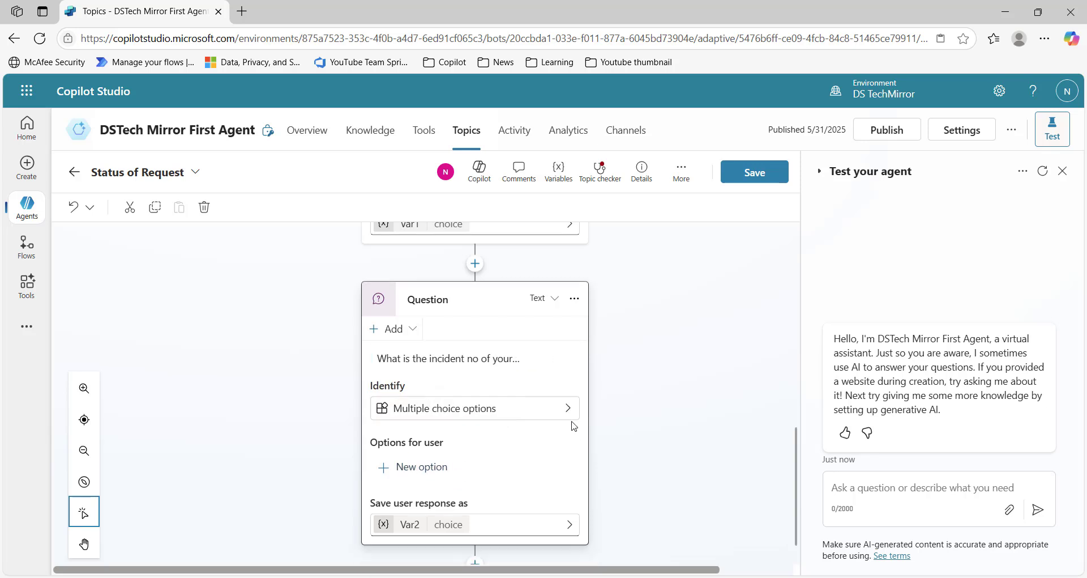
{"action": "left_click", "coordinate": [568, 408]}
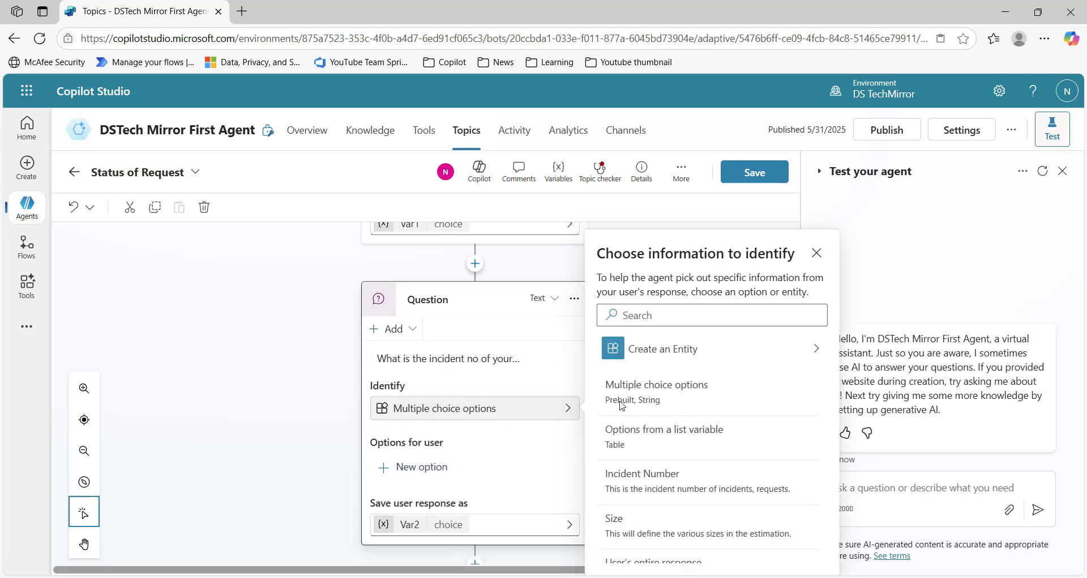
{"action": "scroll", "coordinate": [731, 409], "scroll_direction": "down", "scroll_amount": 1}
{"action": "left_click", "coordinate": [733, 409]}
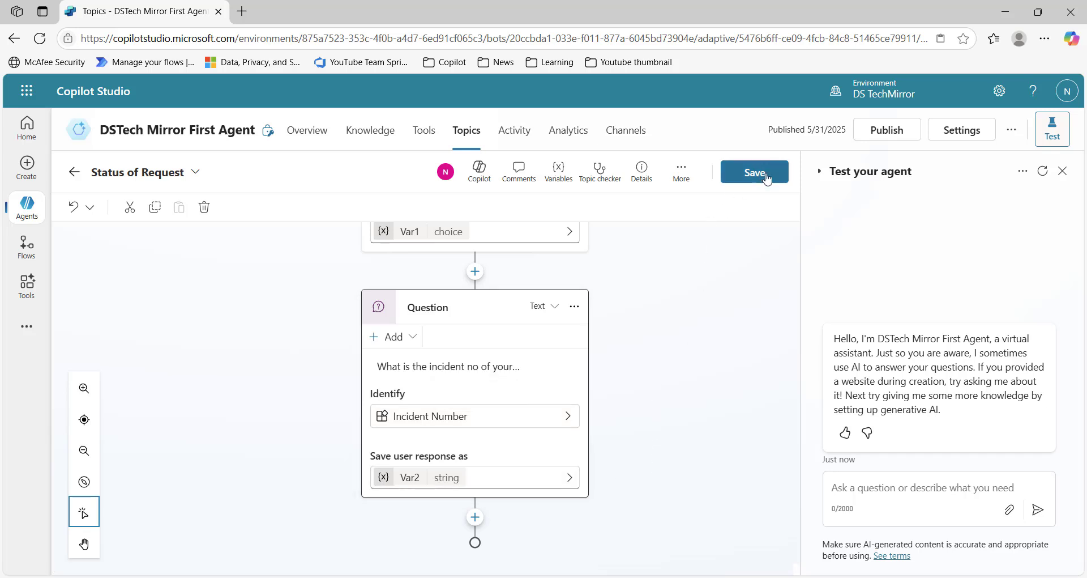
Add a message after the incident question reading "this is your incident number" followed by the Var2 variable, and save the topic.
{"action": "left_click", "coordinate": [475, 517]}
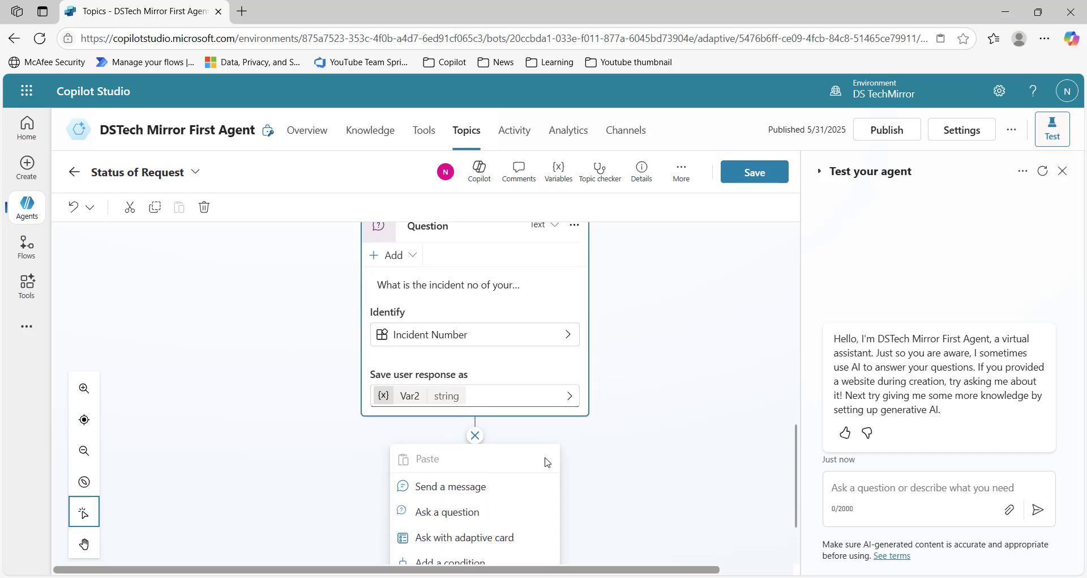
{"action": "left_click", "coordinate": [478, 486]}
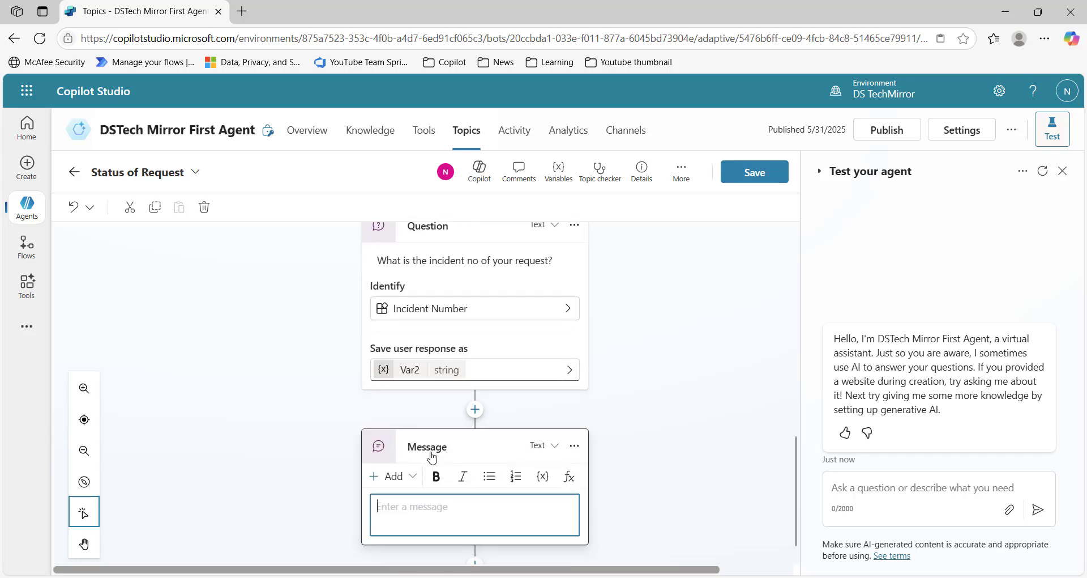
{"action": "type", "text": "this is your incident number"}
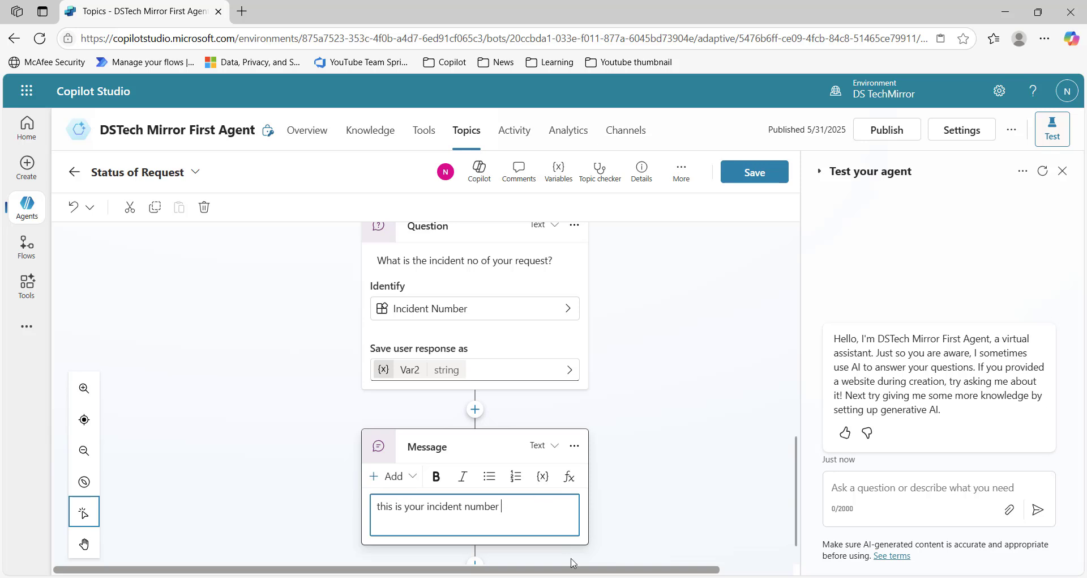
{"action": "left_click", "coordinate": [544, 477]}
{"action": "left_click", "coordinate": [623, 529]}
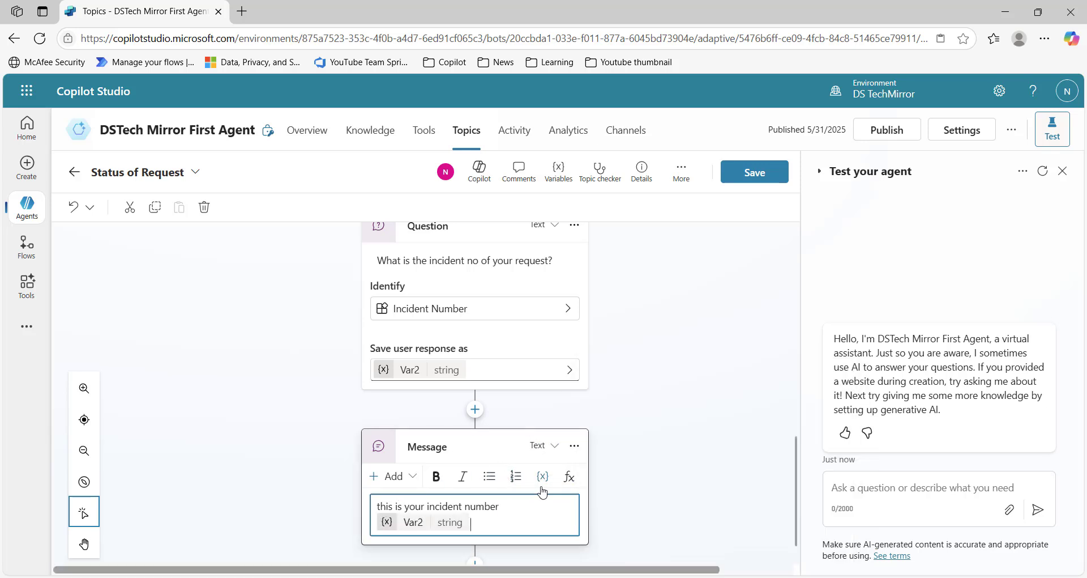
{"action": "left_click", "coordinate": [752, 172]}
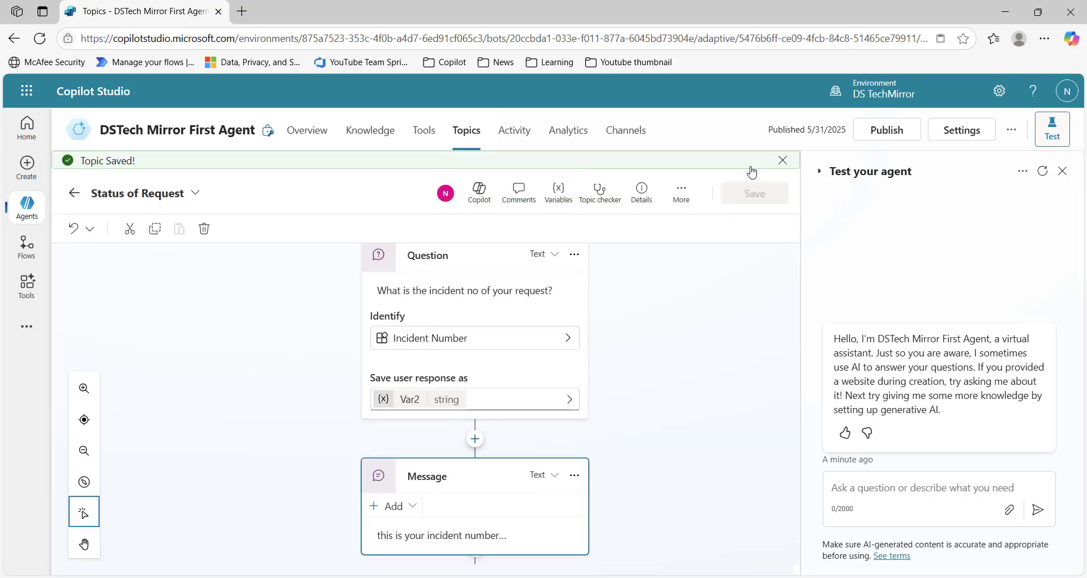
Start a new test conversation with the agent and ask "what is the status of my request".
{"action": "scroll", "coordinate": [492, 313], "scroll_direction": "down", "scroll_amount": 1}
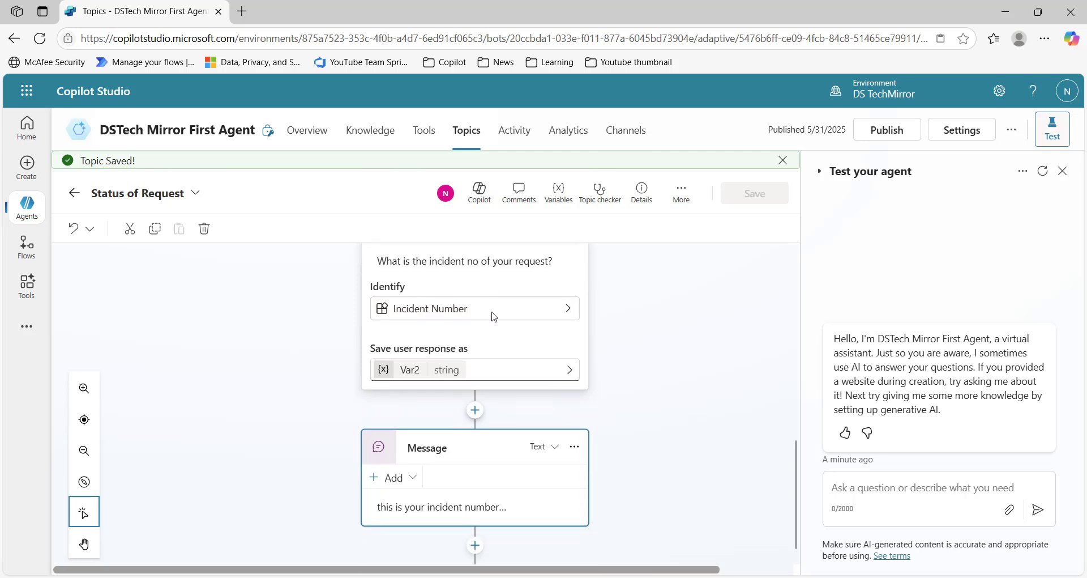
{"action": "scroll", "coordinate": [494, 317], "scroll_direction": "up", "scroll_amount": 5}
{"action": "scroll", "coordinate": [493, 315], "scroll_direction": "up", "scroll_amount": 4}
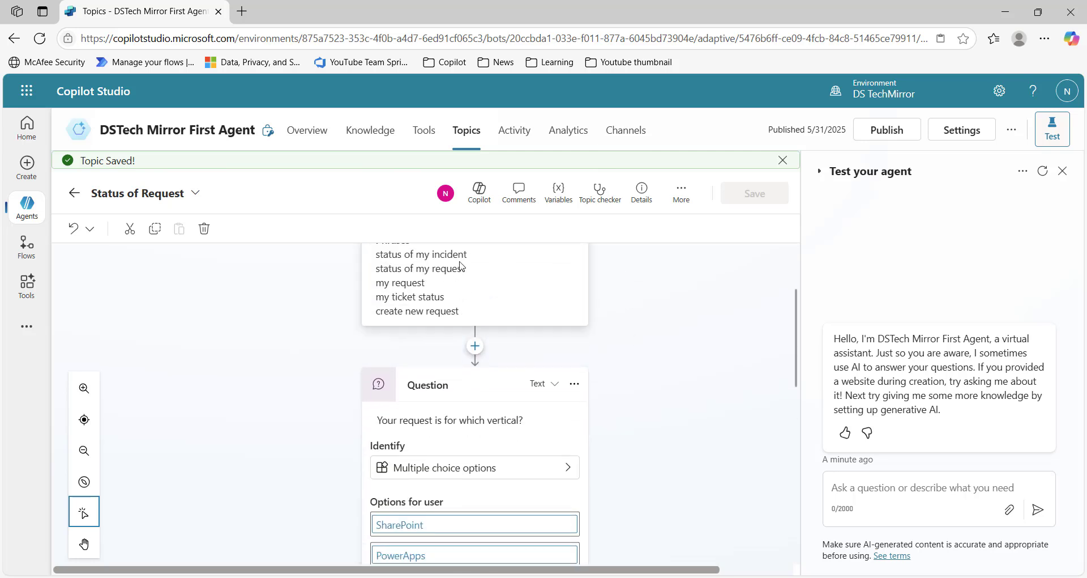
{"action": "left_click", "coordinate": [1043, 171]}
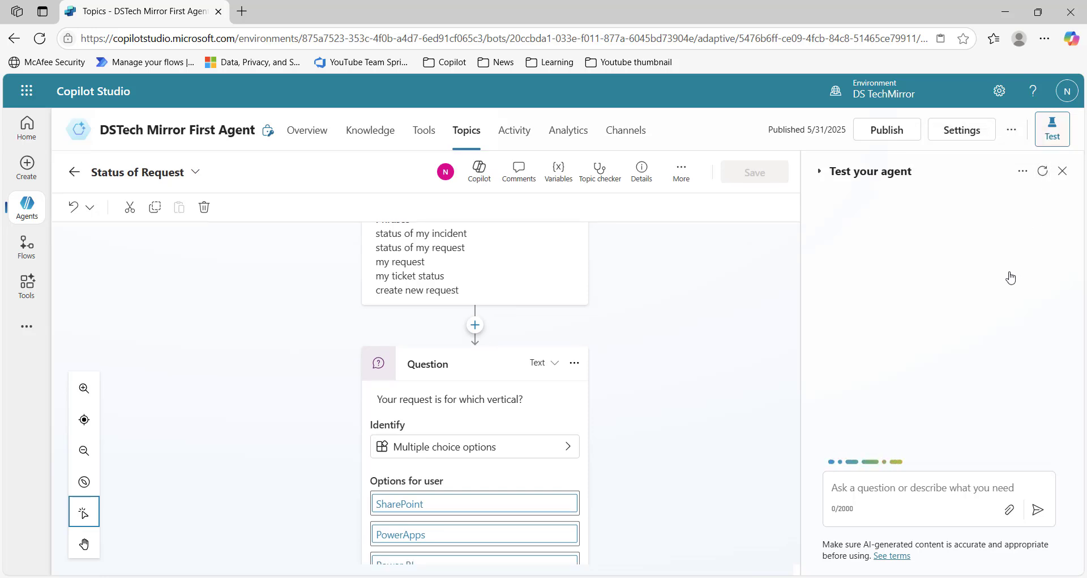
{"action": "left_click", "coordinate": [848, 487]}
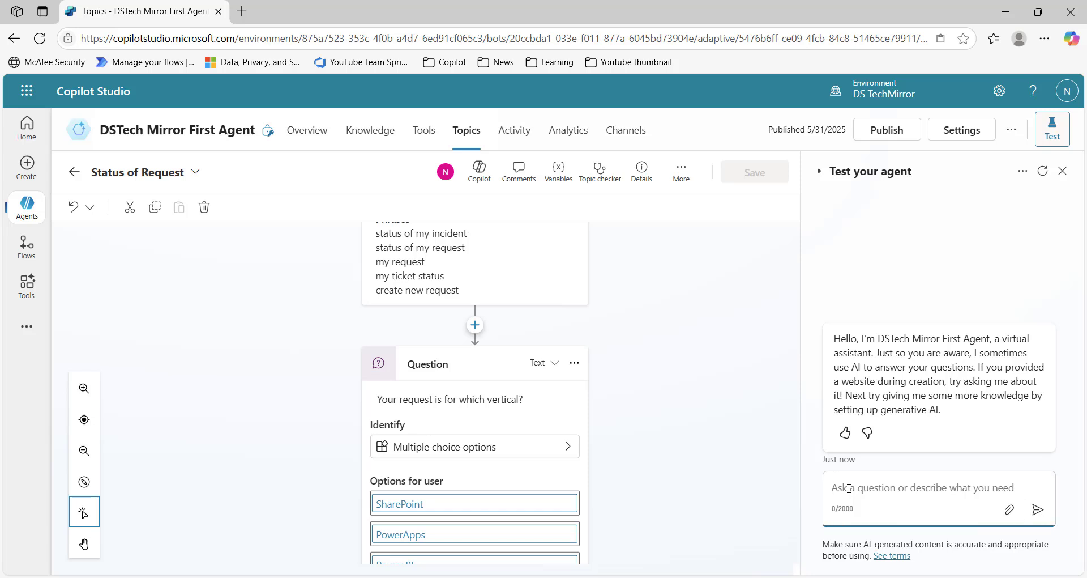
{"action": "type", "text": "what is the stat"}
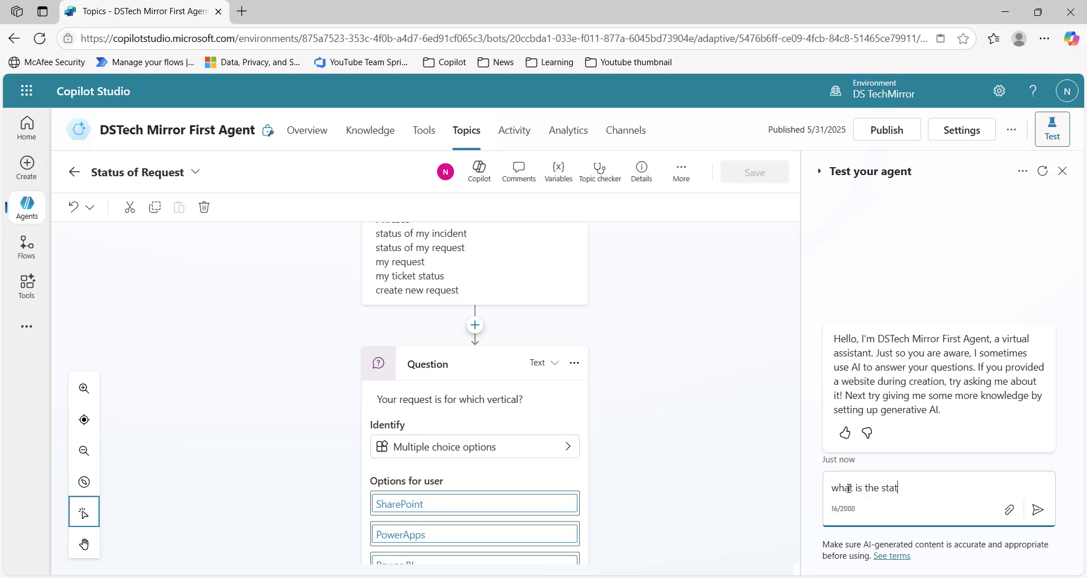
{"action": "type", "text": "us of my request"}
{"action": "key", "text": "Return"}
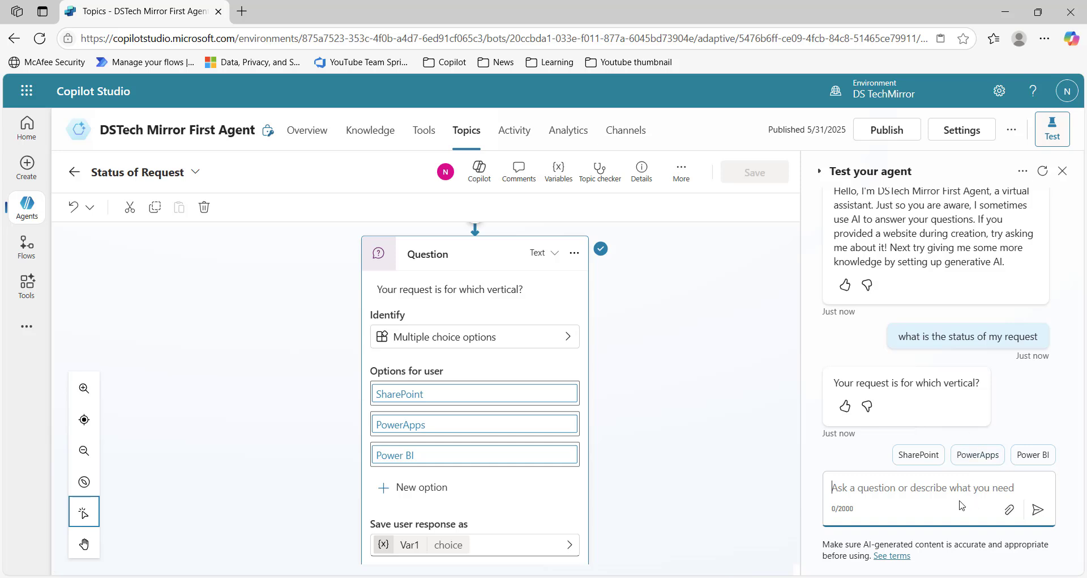
Answer the agent's questions with SharePoint and INC394756, and copy the incident number from its reply.
{"action": "left_click", "coordinate": [916, 454]}
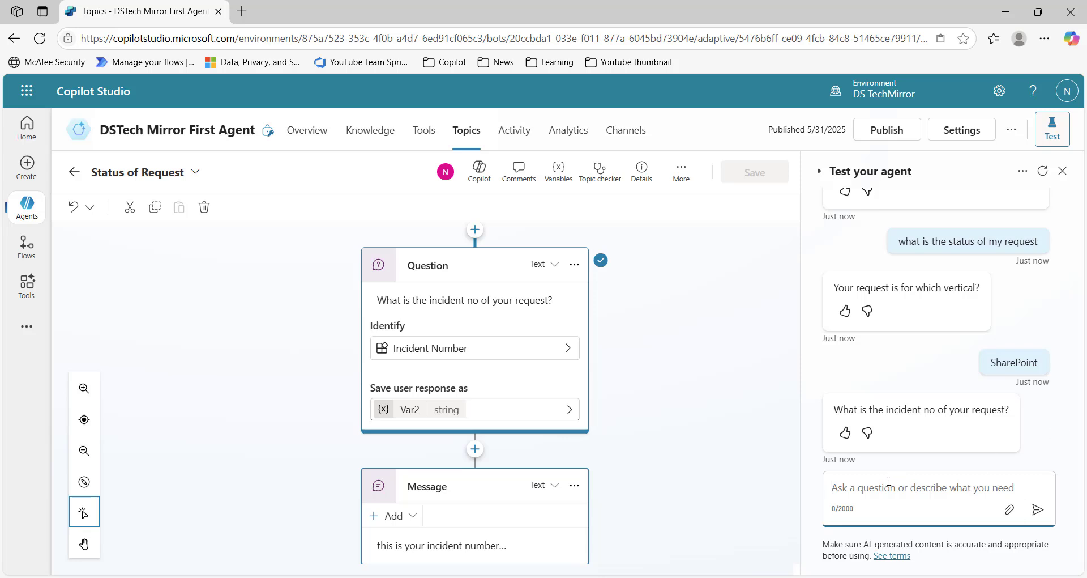
{"action": "type", "text": "INC3"}
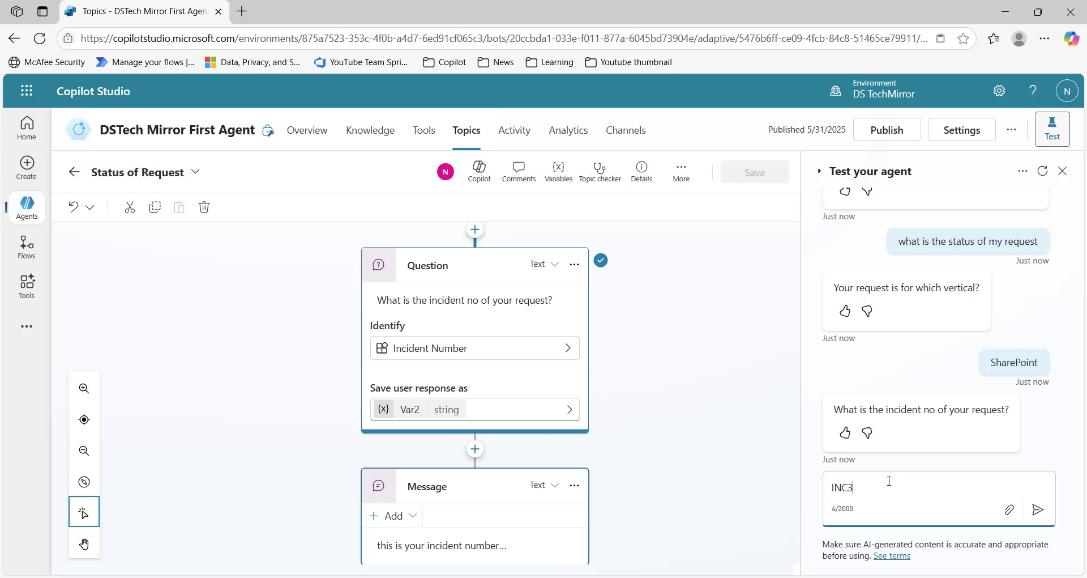
{"action": "type", "text": "94756"}
{"action": "left_click", "coordinate": [1037, 510]}
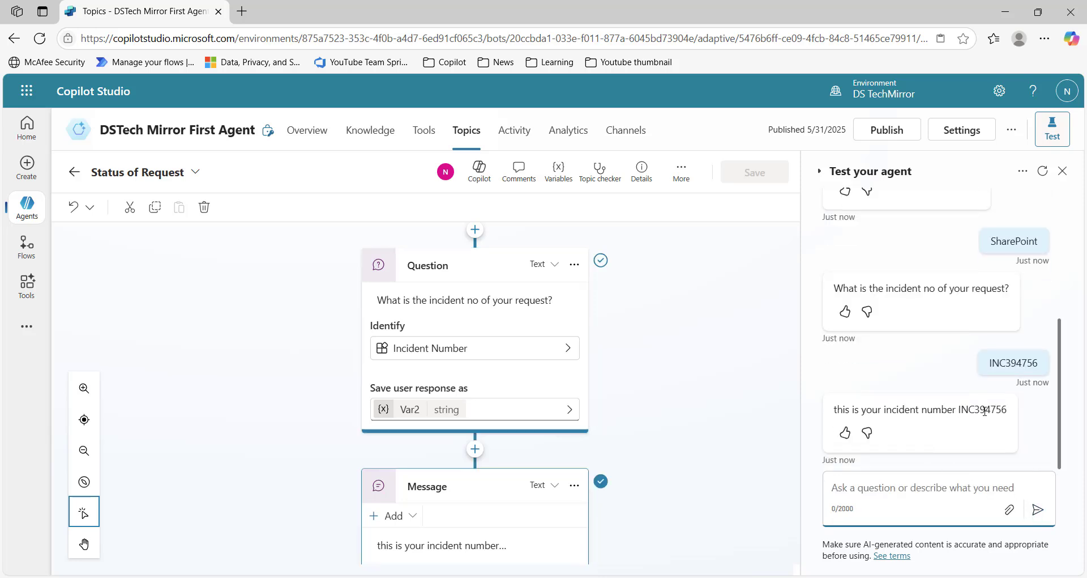
{"action": "double_click", "coordinate": [986, 411]}
{"action": "key", "text": "ctrl+c"}
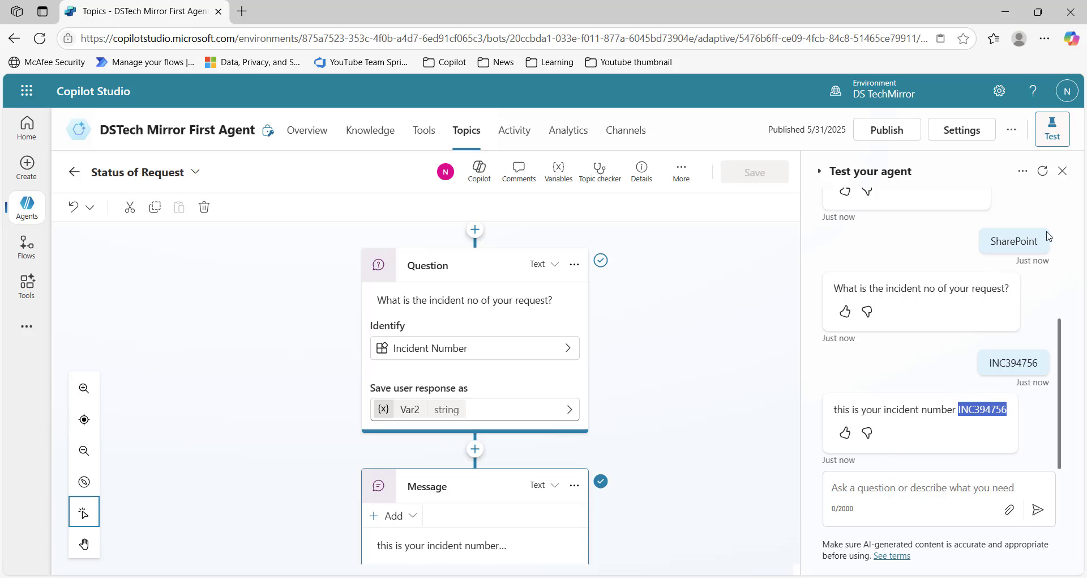
Restart the test conversation and greet the agent with "HI".
{"action": "left_click", "coordinate": [1042, 170]}
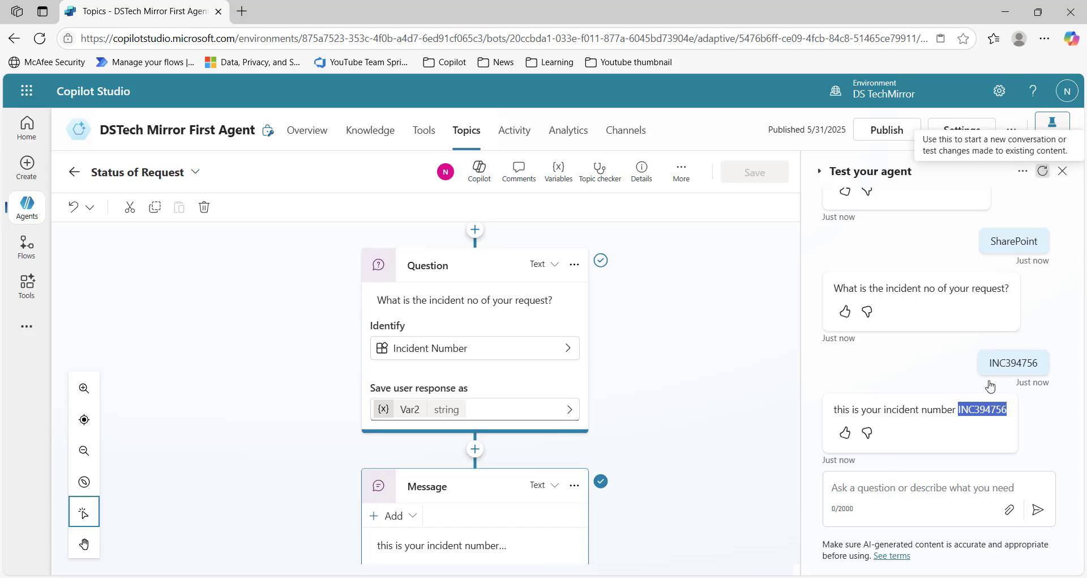
{"action": "left_click", "coordinate": [872, 490]}
{"action": "type", "text": "Hi"}
{"action": "key", "text": "Return"}
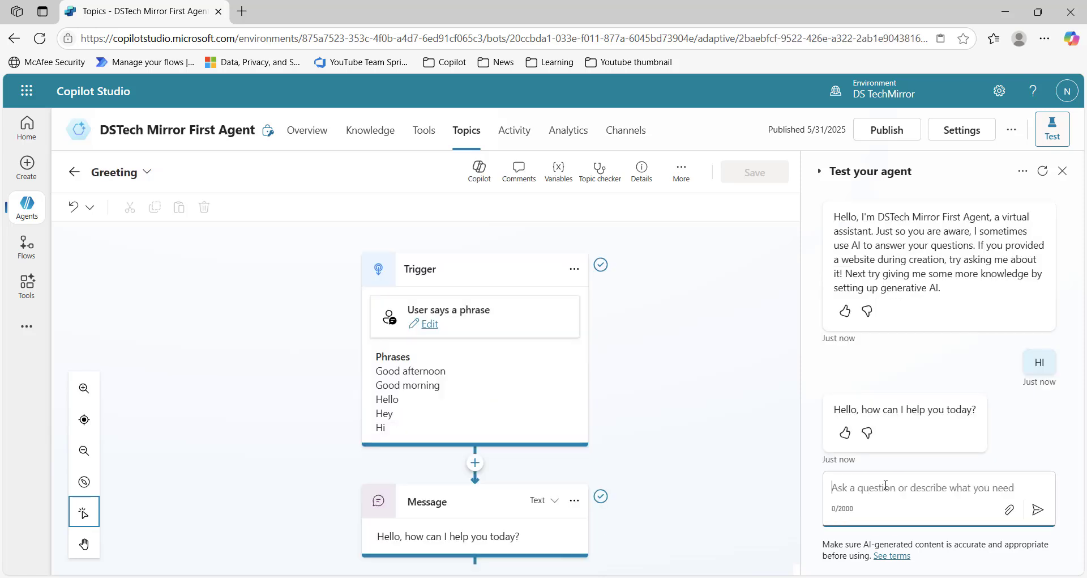
Ask the agent "what is the status of my incident" in the test conversation.
{"action": "type", "text": "what is the status"}
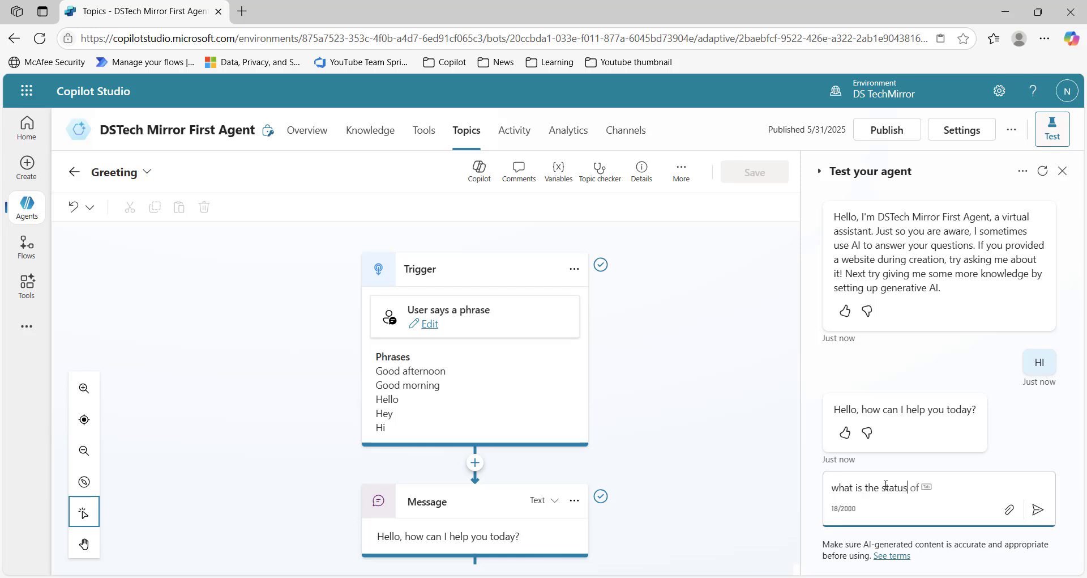
{"action": "key", "text": "Tab"}
{"action": "type", "text": "my incident"}
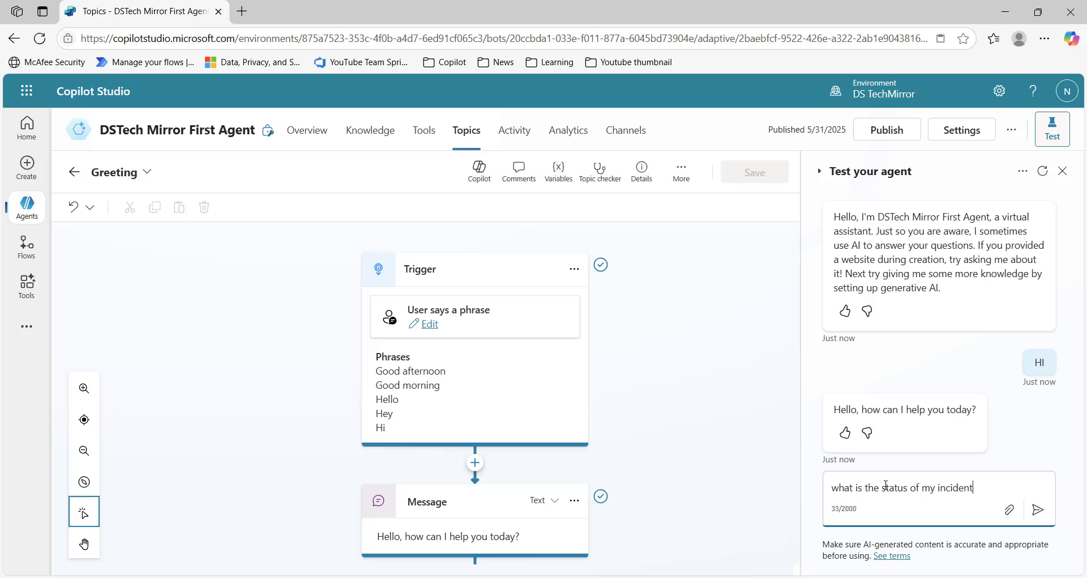
{"action": "key", "text": "Return"}
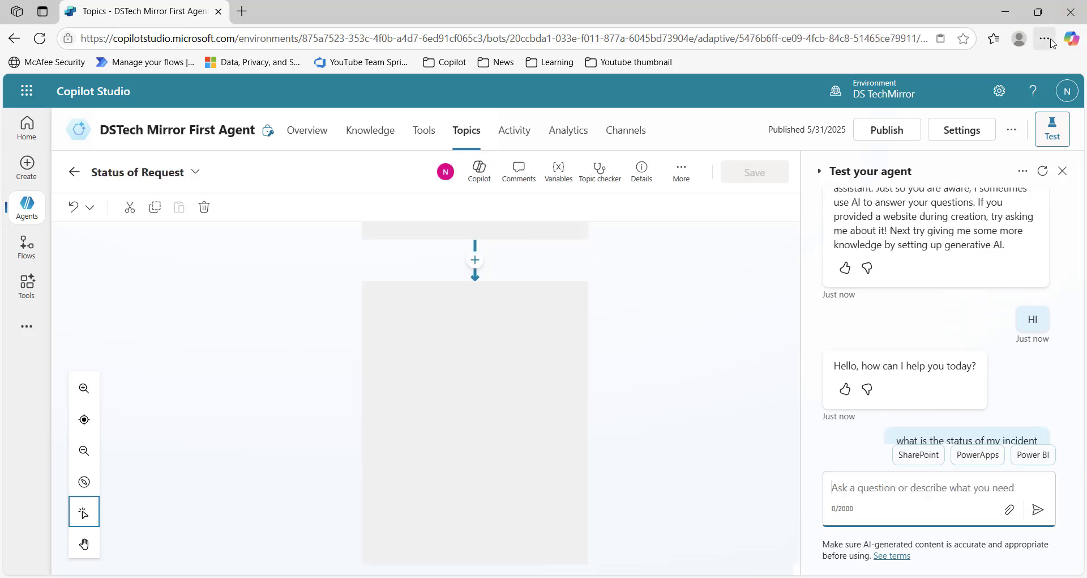
Enlarge the Copilot Studio page by two browser zoom levels.
{"action": "left_click", "coordinate": [1045, 38]}
{"action": "left_click", "coordinate": [1011, 135]}
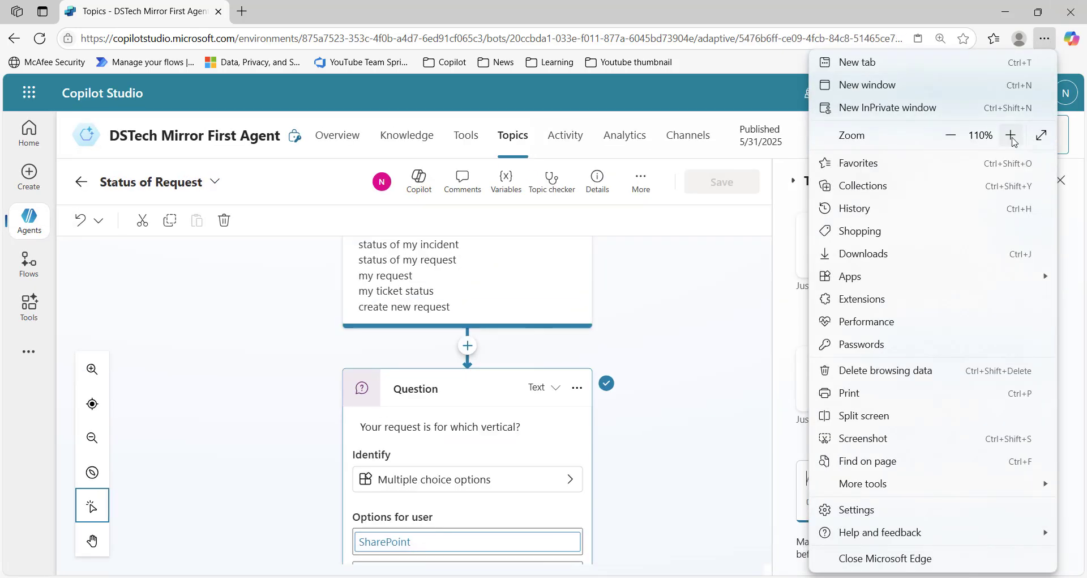
{"action": "left_click", "coordinate": [1011, 136]}
{"action": "left_click", "coordinate": [706, 311]}
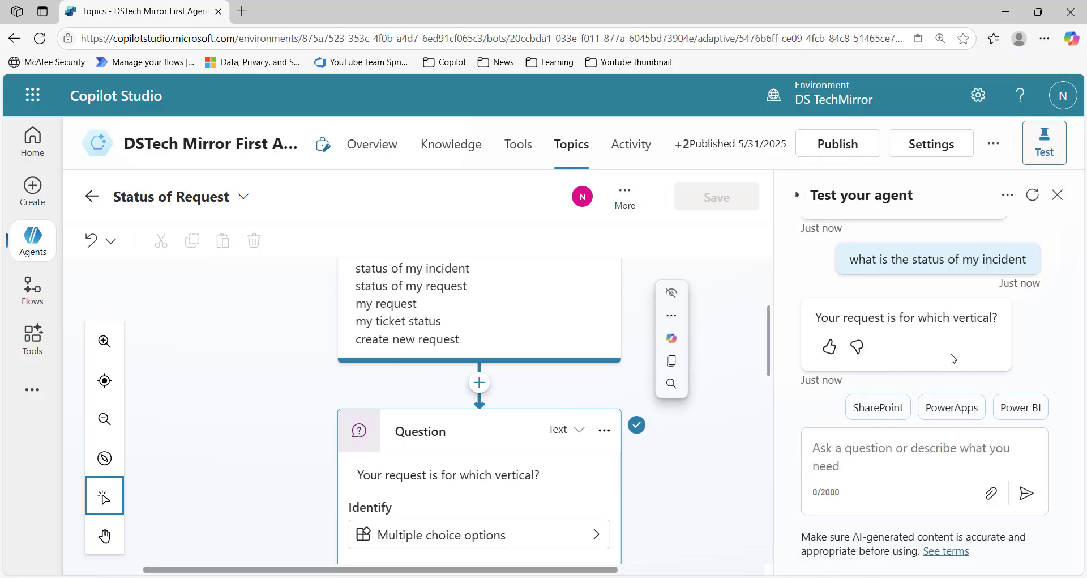
Answer the agent's question about the request's vertical with PowerApps and bring its follow-up question into view.
{"action": "scroll", "coordinate": [945, 340], "scroll_direction": "up", "scroll_amount": 3}
{"action": "scroll", "coordinate": [945, 340], "scroll_direction": "down", "scroll_amount": 3}
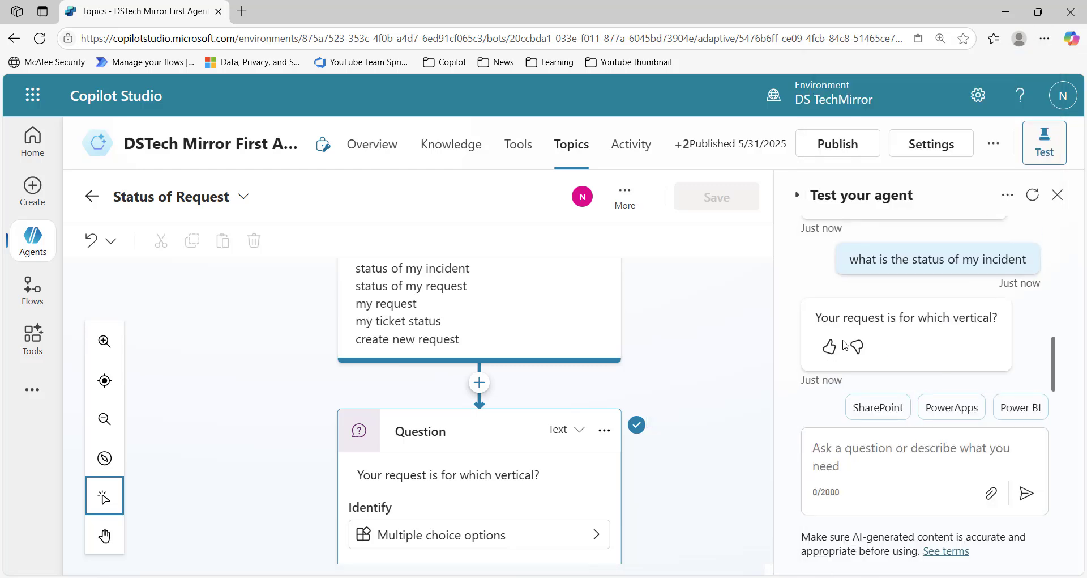
{"action": "left_click", "coordinate": [957, 408]}
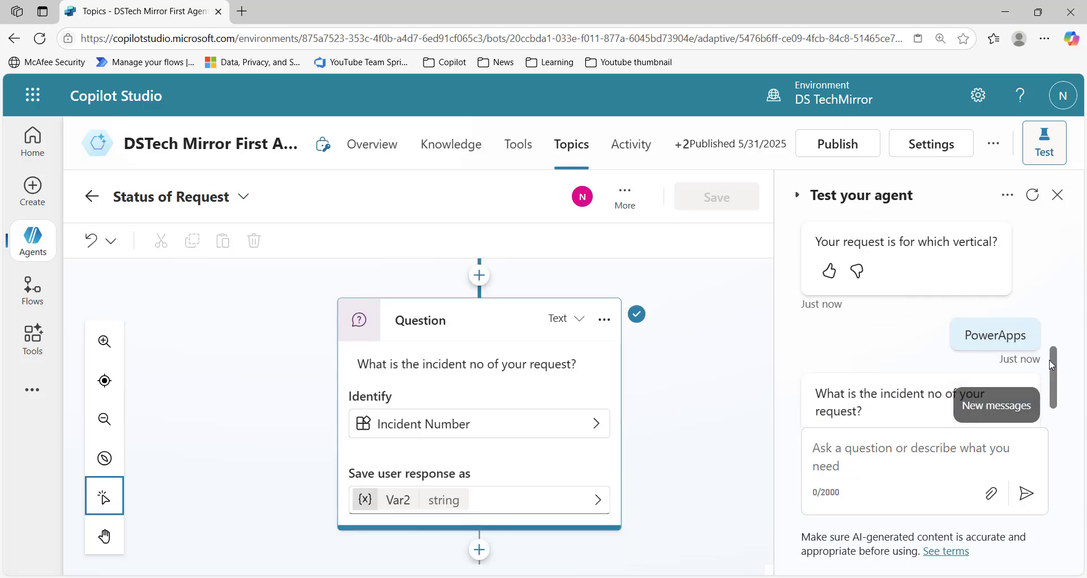
{"action": "left_click", "coordinate": [971, 406]}
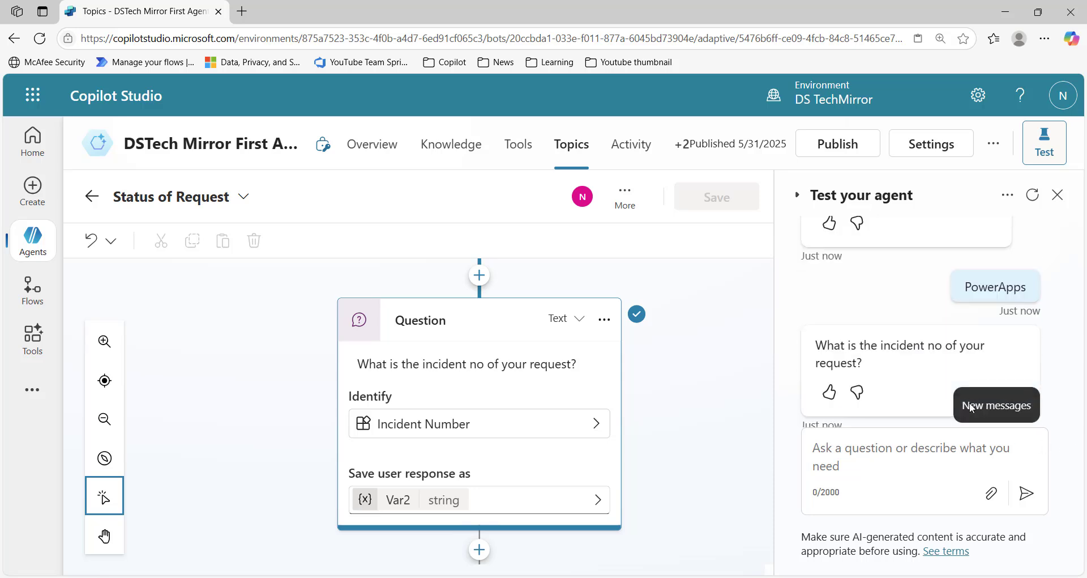
Answer the incident number question with the sentence "My incident no is INC394756. it is there for you to use it.".
{"action": "left_click", "coordinate": [880, 452]}
{"action": "type", "text": "My in"}
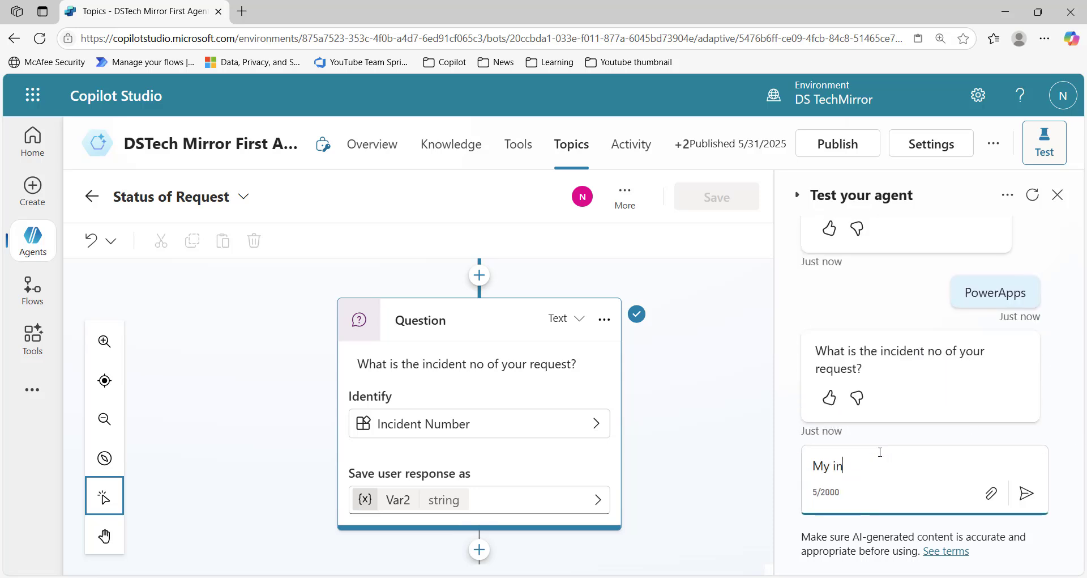
{"action": "type", "text": "d"}
{"action": "key", "text": "BackSpace"}
{"action": "type", "text": "cidetn"}
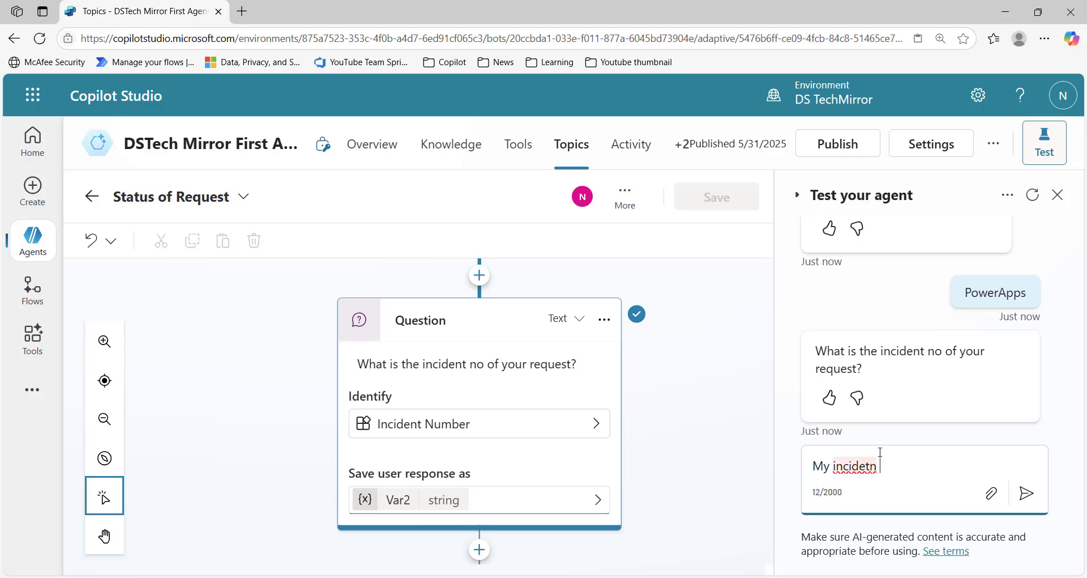
{"action": "key", "text": "BackSpace"}
{"action": "key", "text": "BackSpace"}
{"action": "key", "text": "BackSpace"}
{"action": "key", "text": "BackSpace"}
{"action": "type", "text": "dent no is"}
{"action": "key", "text": "ctrl+v"}
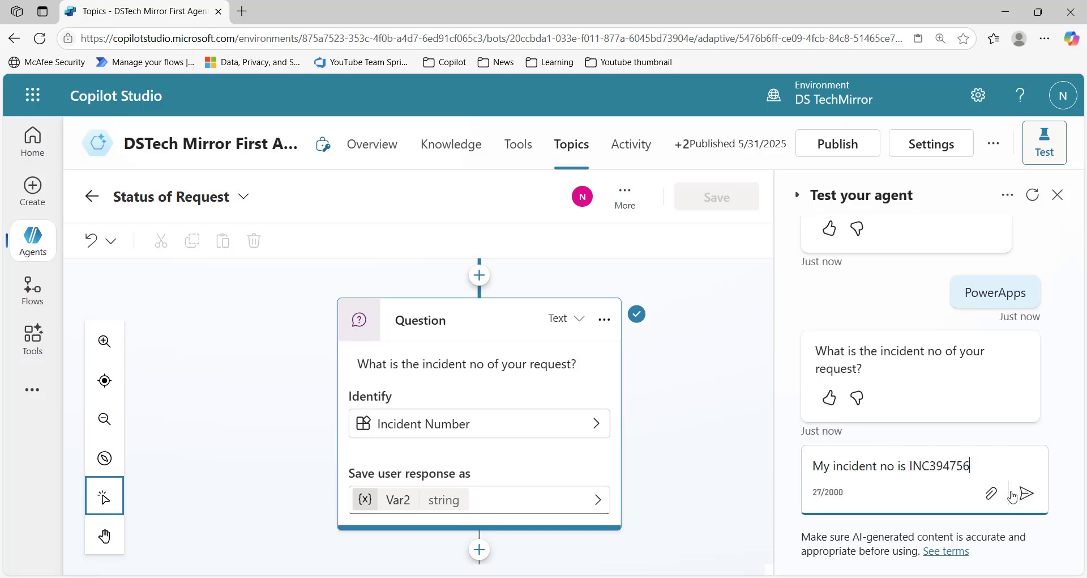
{"action": "type", "text": ". it is there for yoru"}
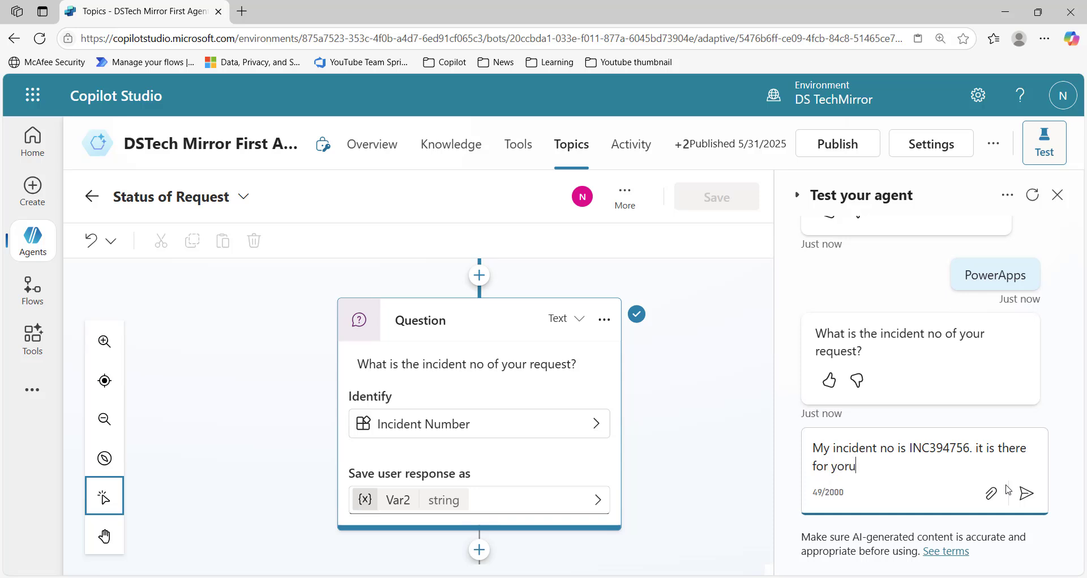
{"action": "key", "text": "BackSpace"}
{"action": "key", "text": "BackSpace"}
{"action": "type", "text": "u to use it."}
{"action": "key", "text": "Return"}
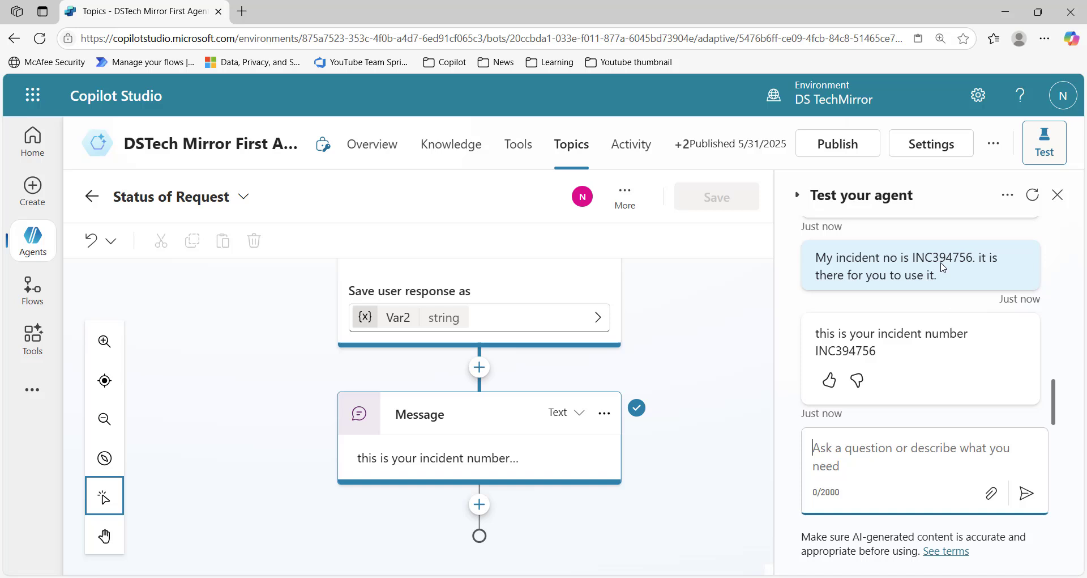
{"action": "left_click_drag", "start_coordinate": [912, 257], "coordinate": [973, 258]}
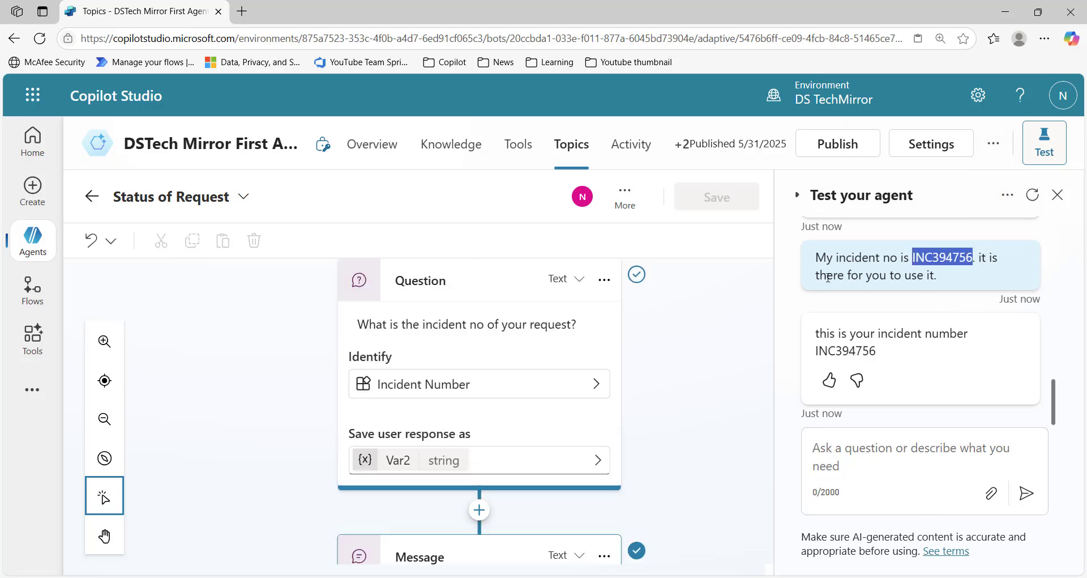
{"action": "left_click_drag", "start_coordinate": [942, 276], "coordinate": [834, 257]}
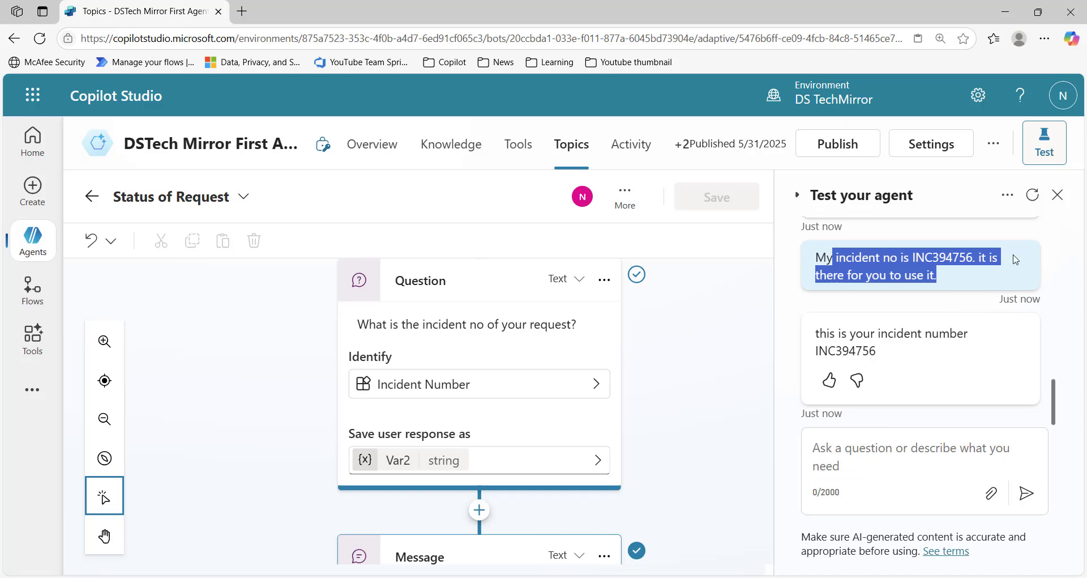
Restart the test conversation and ask the agent "what is the status of my request".
{"action": "left_click", "coordinate": [1033, 194]}
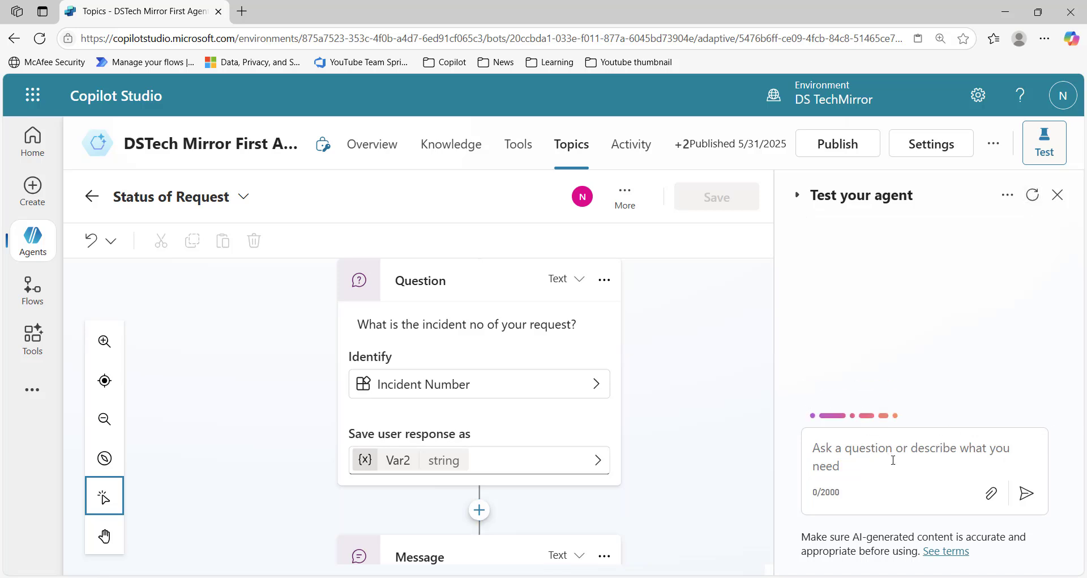
{"action": "left_click", "coordinate": [853, 450]}
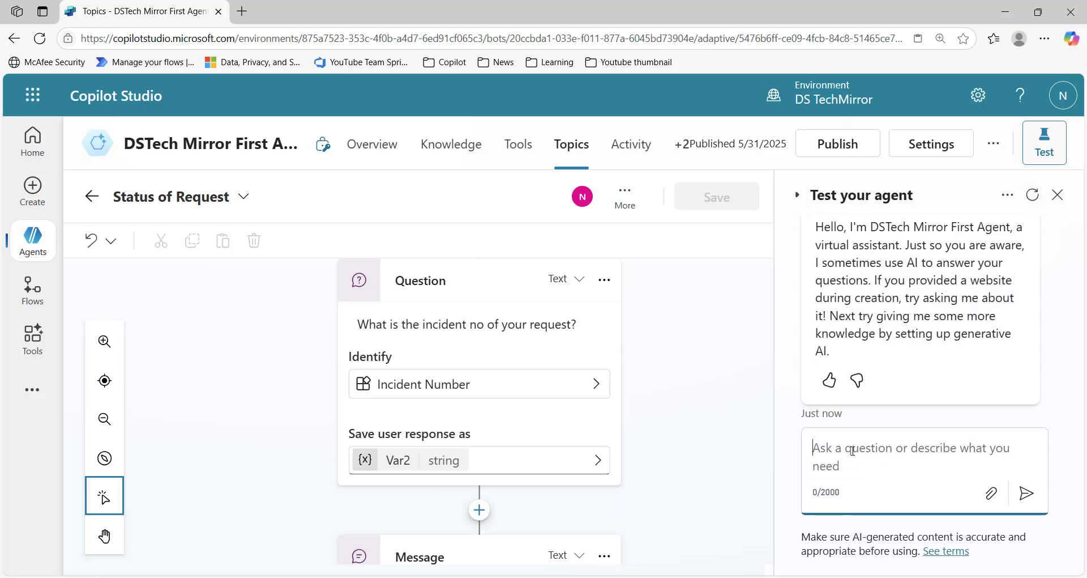
{"action": "type", "text": "what is the statu"}
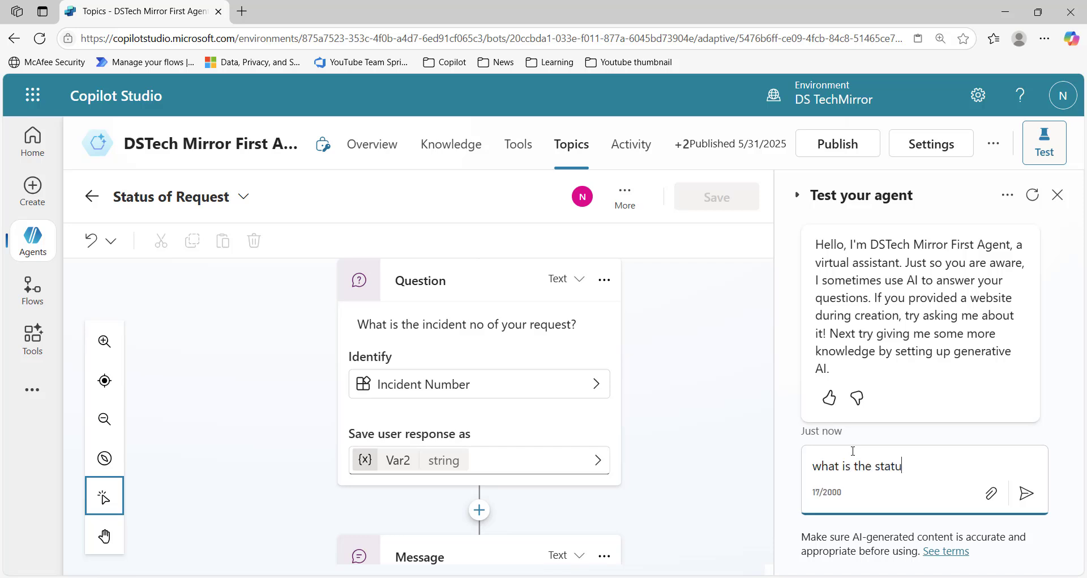
{"action": "type", "text": "s of my request"}
{"action": "key", "text": "Return"}
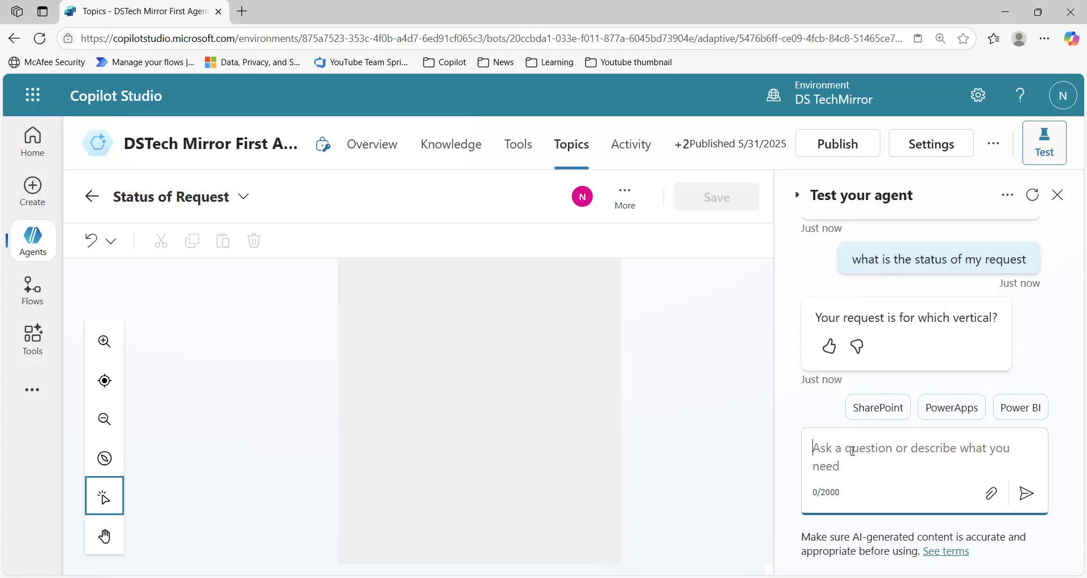
Choose PowerApps as the vertical and answer the incident number question with 123456, without the INC prefix.
{"action": "left_click", "coordinate": [952, 408]}
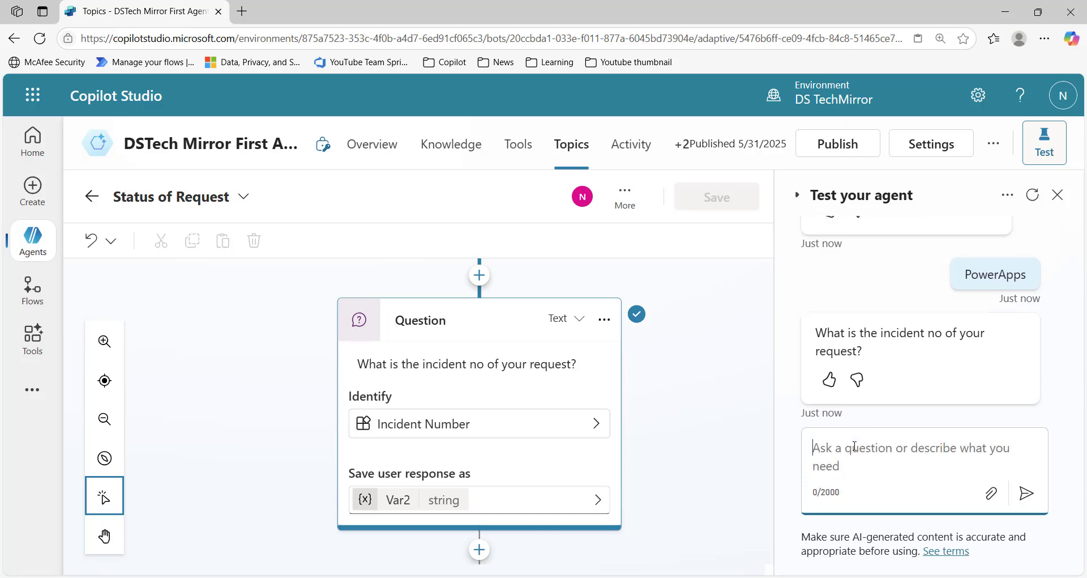
{"action": "type", "text": "123456"}
{"action": "key", "text": "Return"}
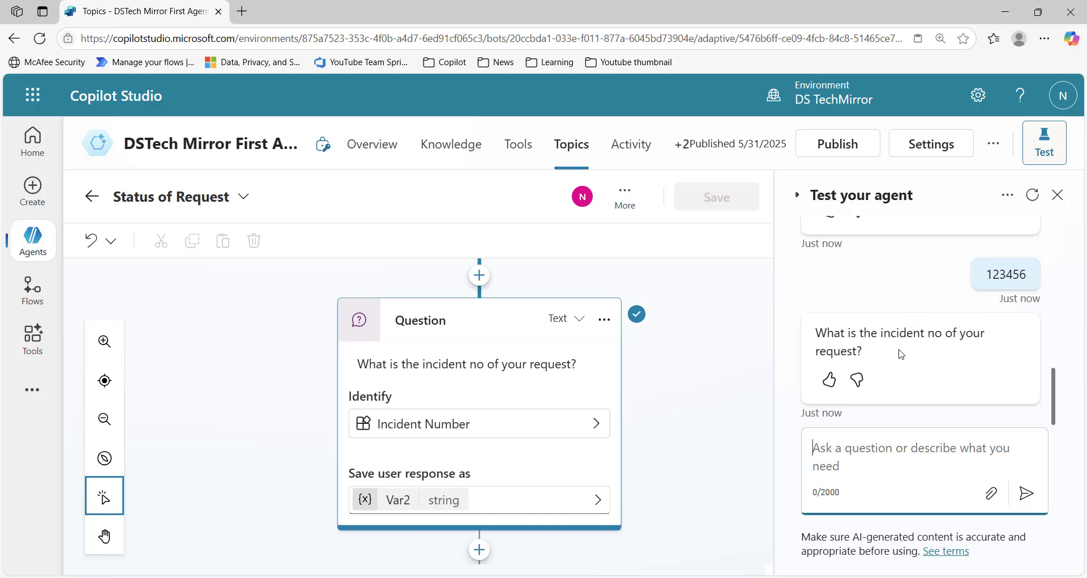
Change the text of the incident number question in the topic to "What is the t-shirt size".
{"action": "scroll", "coordinate": [901, 354], "scroll_direction": "up", "scroll_amount": 1}
{"action": "scroll", "coordinate": [680, 340], "scroll_direction": "down", "scroll_amount": 2}
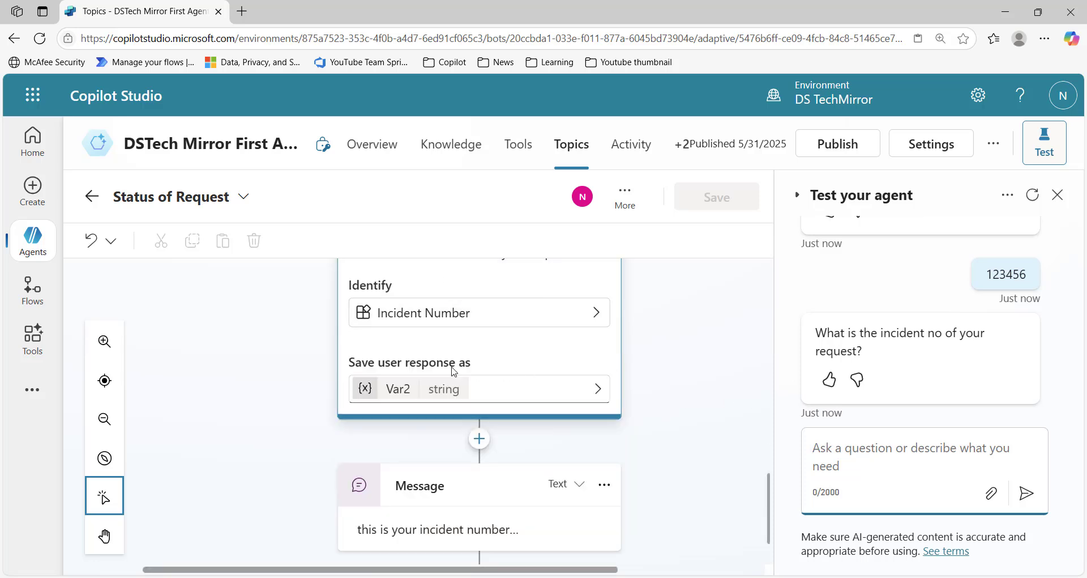
{"action": "scroll", "coordinate": [686, 345], "scroll_direction": "down", "scroll_amount": 1}
{"action": "scroll", "coordinate": [704, 328], "scroll_direction": "up", "scroll_amount": 1}
{"action": "scroll", "coordinate": [704, 329], "scroll_direction": "down", "scroll_amount": 1}
{"action": "scroll", "coordinate": [704, 329], "scroll_direction": "up", "scroll_amount": 1}
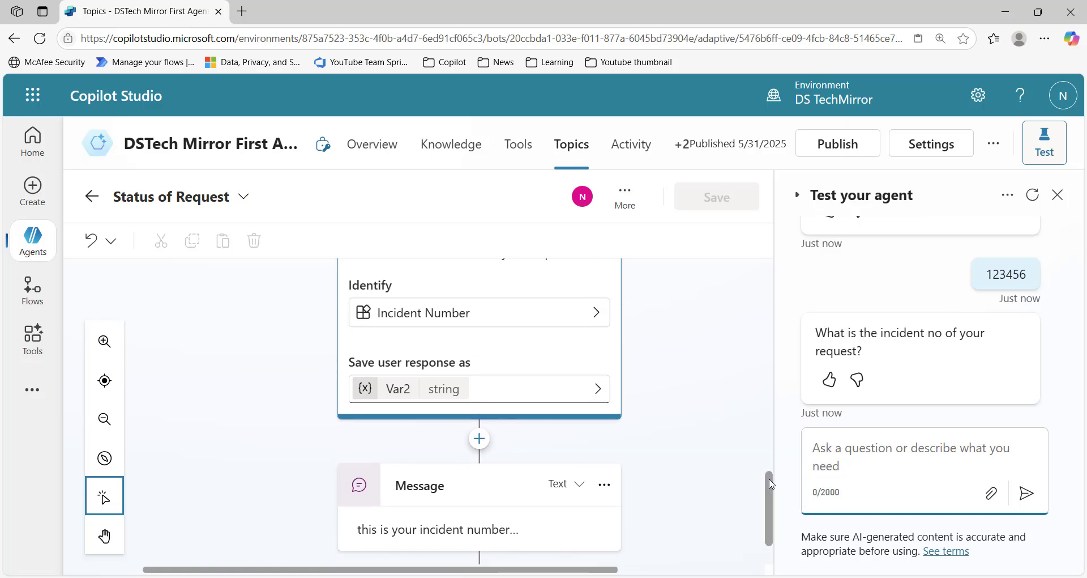
{"action": "left_click_drag", "start_coordinate": [770, 487], "coordinate": [767, 463]}
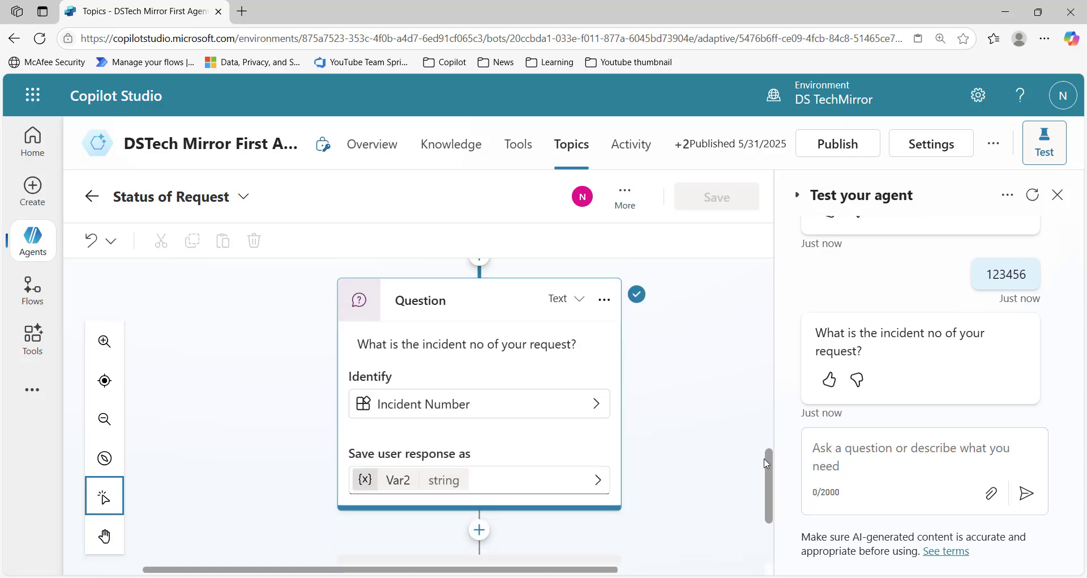
{"action": "left_click", "coordinate": [504, 348]}
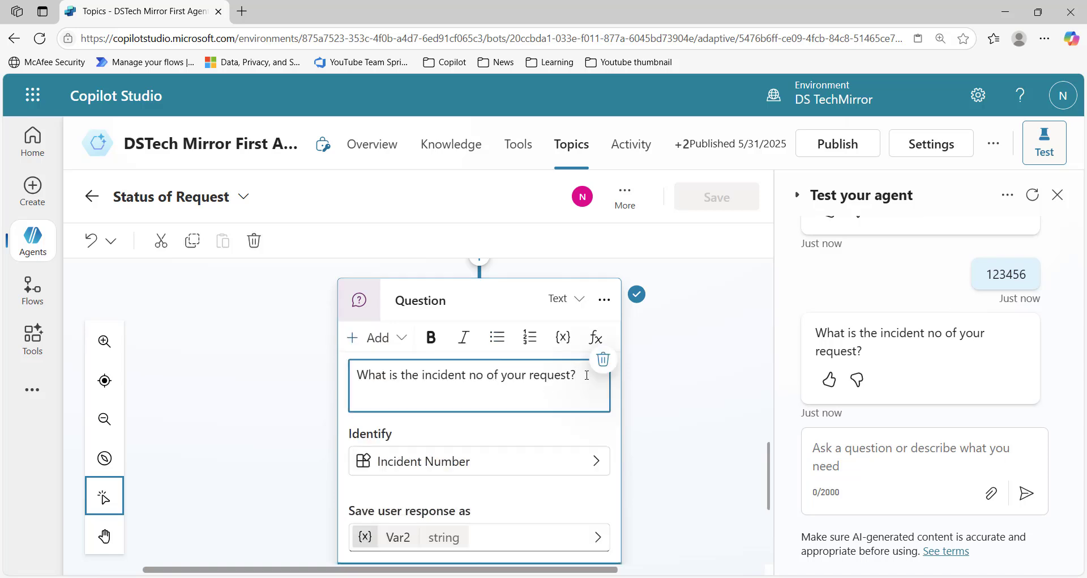
{"action": "left_click_drag", "start_coordinate": [586, 374], "coordinate": [419, 380]}
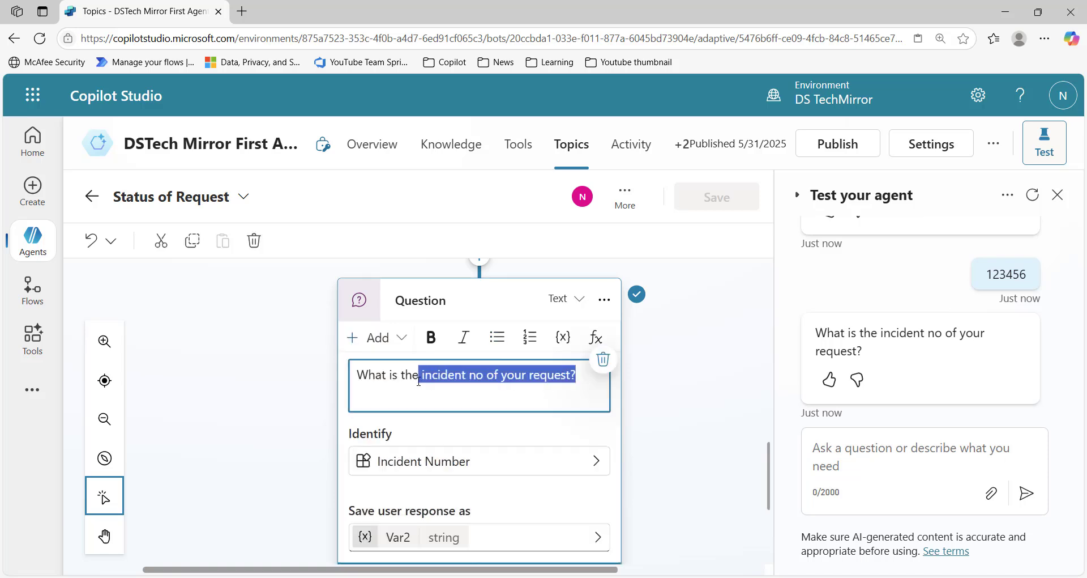
{"action": "key", "text": "BackSpace"}
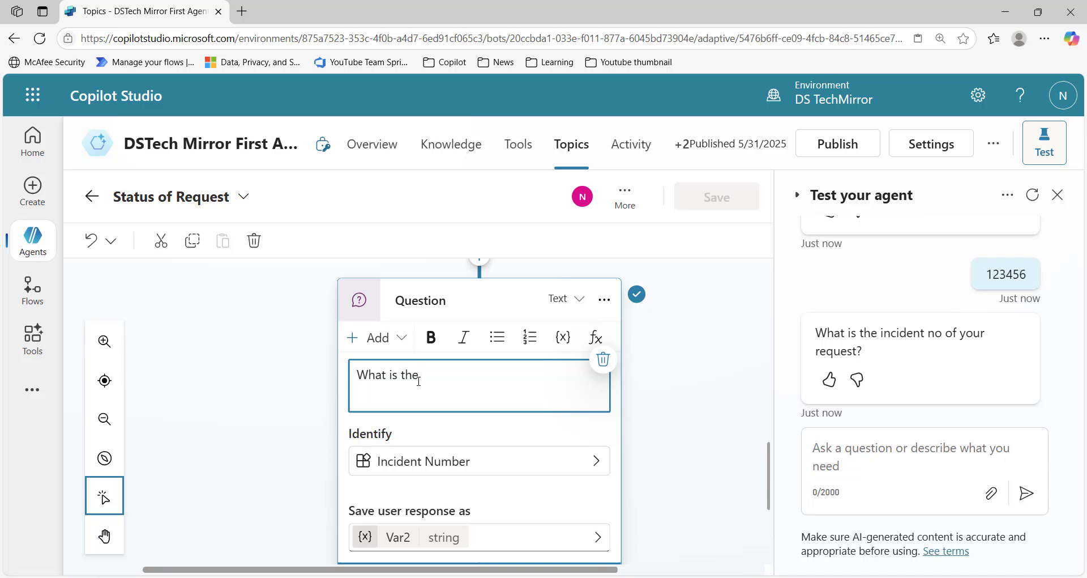
{"action": "type", "text": "t-shirt size"}
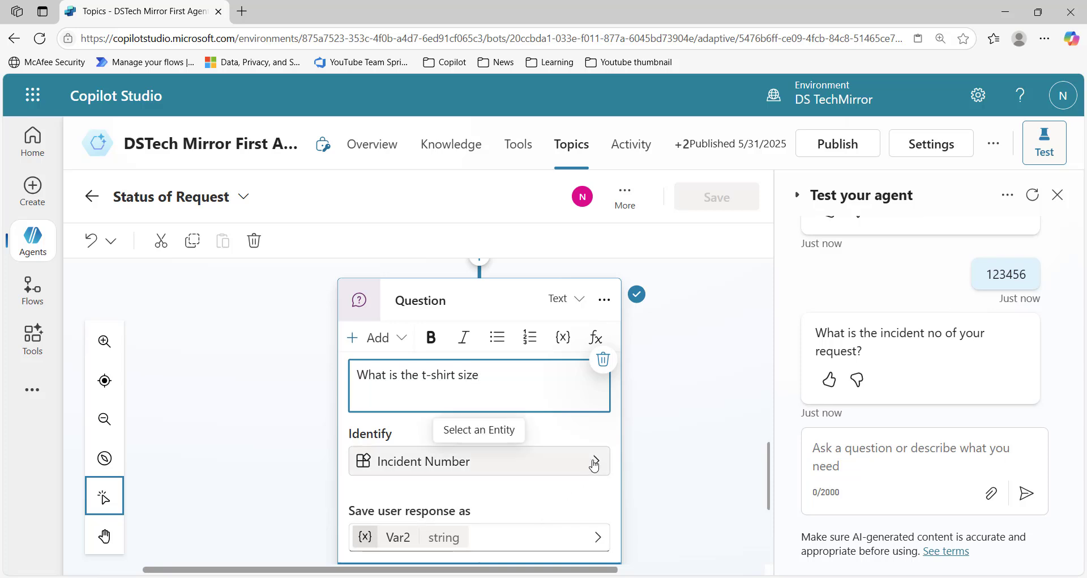
Set the t-shirt size question to identify the Size entity.
{"action": "left_click_drag", "start_coordinate": [626, 460], "coordinate": [514, 461]}
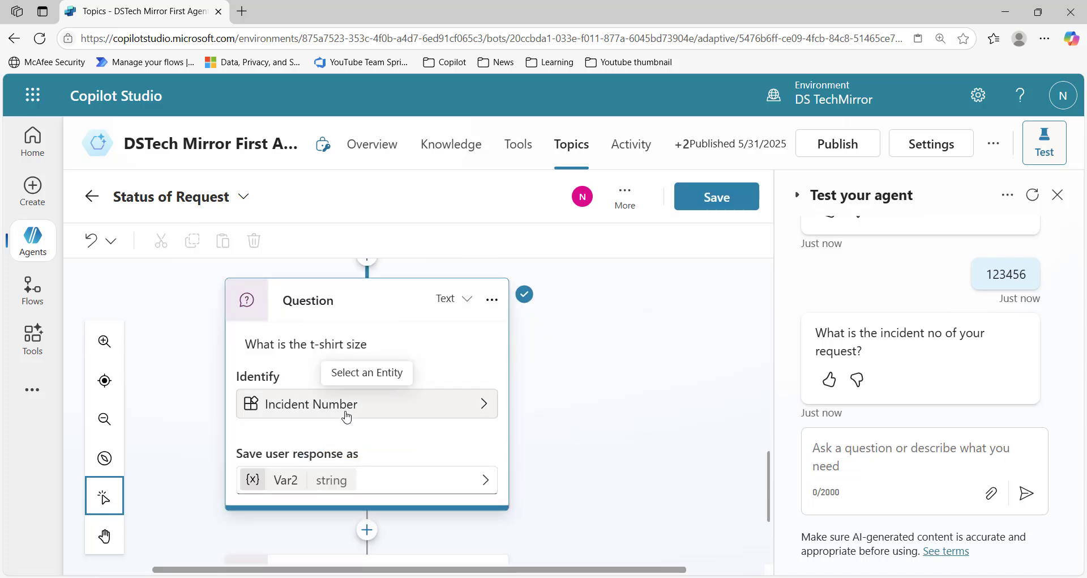
{"action": "left_click", "coordinate": [431, 404]}
{"action": "scroll", "coordinate": [667, 408], "scroll_direction": "down", "scroll_amount": 2}
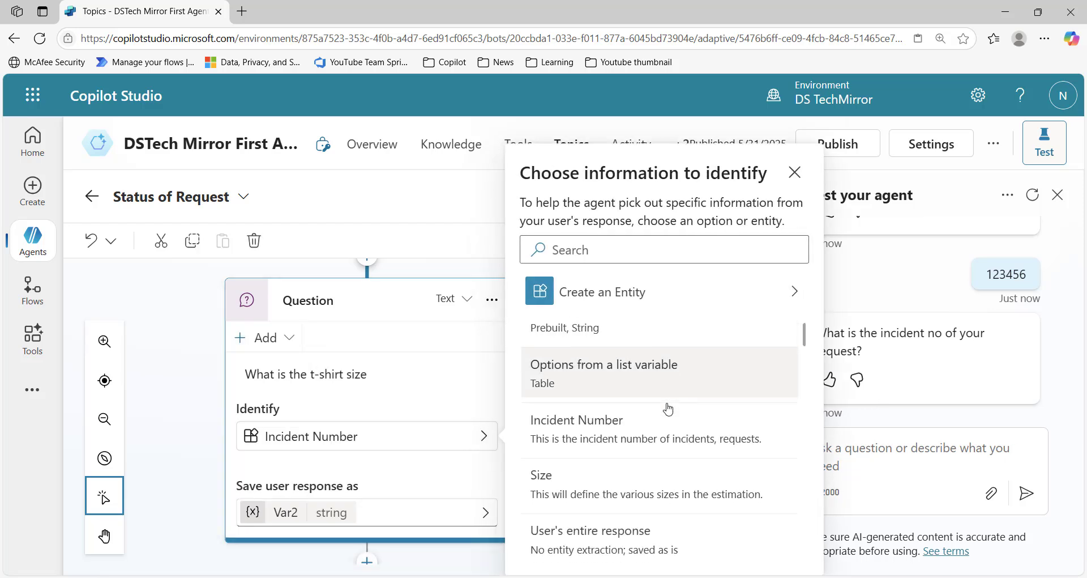
{"action": "left_click", "coordinate": [641, 465]}
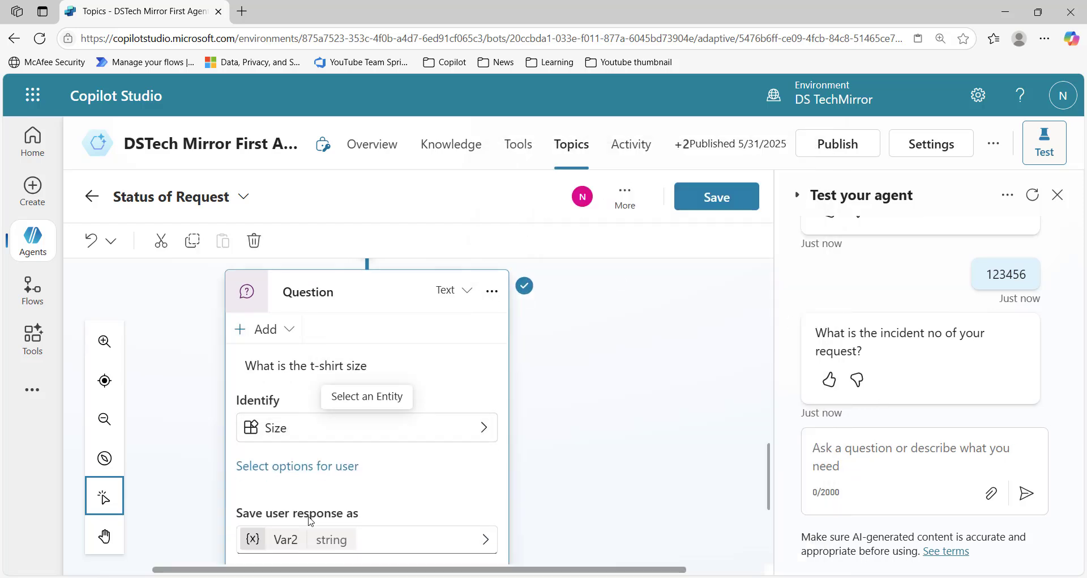
Check the Var2 reference in the closing message and save the Status of Request topic.
{"action": "scroll", "coordinate": [535, 458], "scroll_direction": "down", "scroll_amount": 2}
{"action": "scroll", "coordinate": [535, 458], "scroll_direction": "down", "scroll_amount": 1}
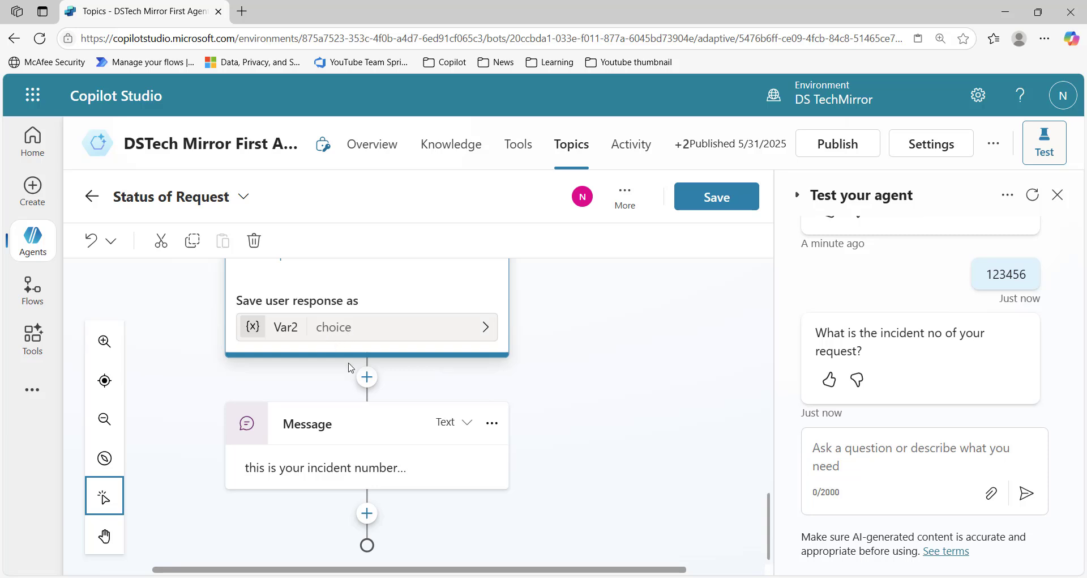
{"action": "left_click", "coordinate": [433, 470]}
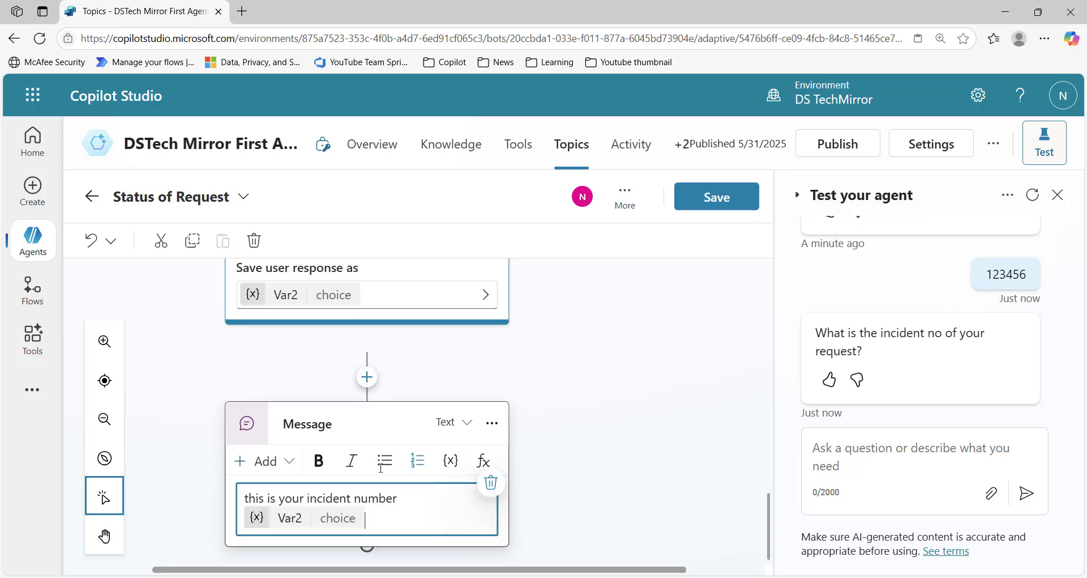
{"action": "left_click", "coordinate": [717, 201]}
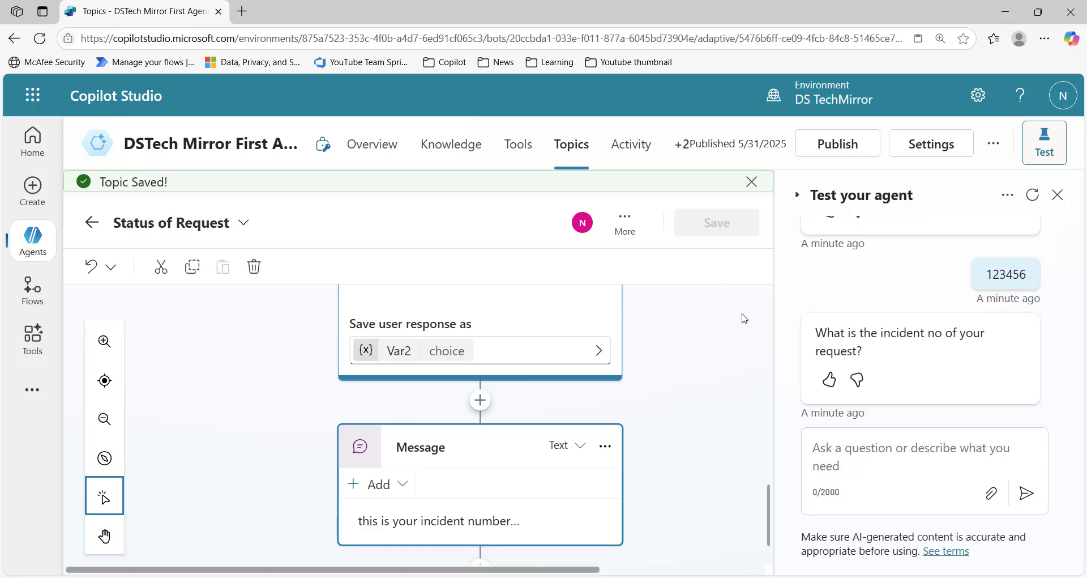
Restart the test conversation and send the agent "status of my request".
{"action": "left_click", "coordinate": [1035, 193]}
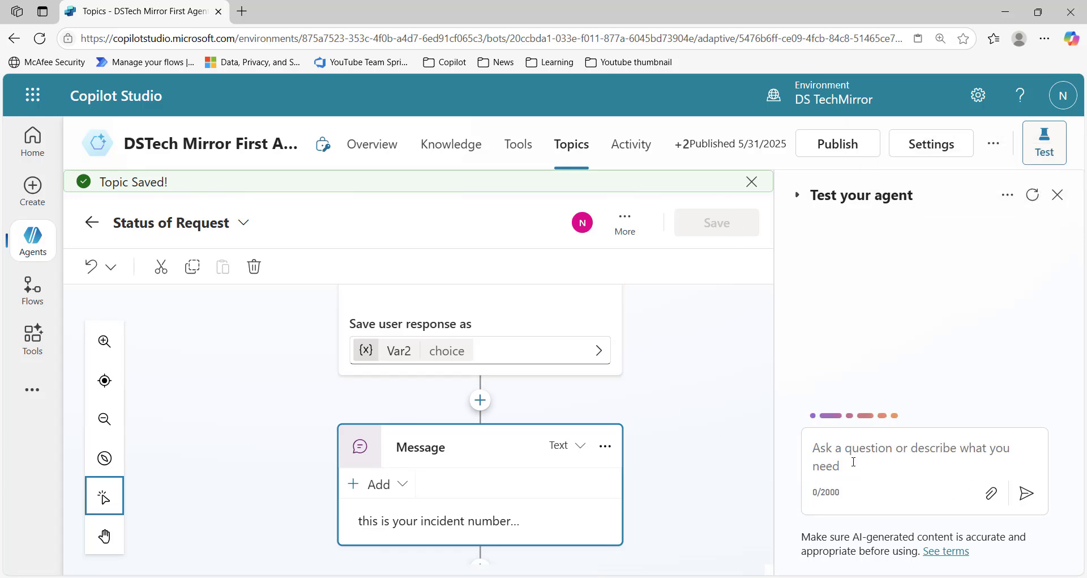
{"action": "type", "text": "s"}
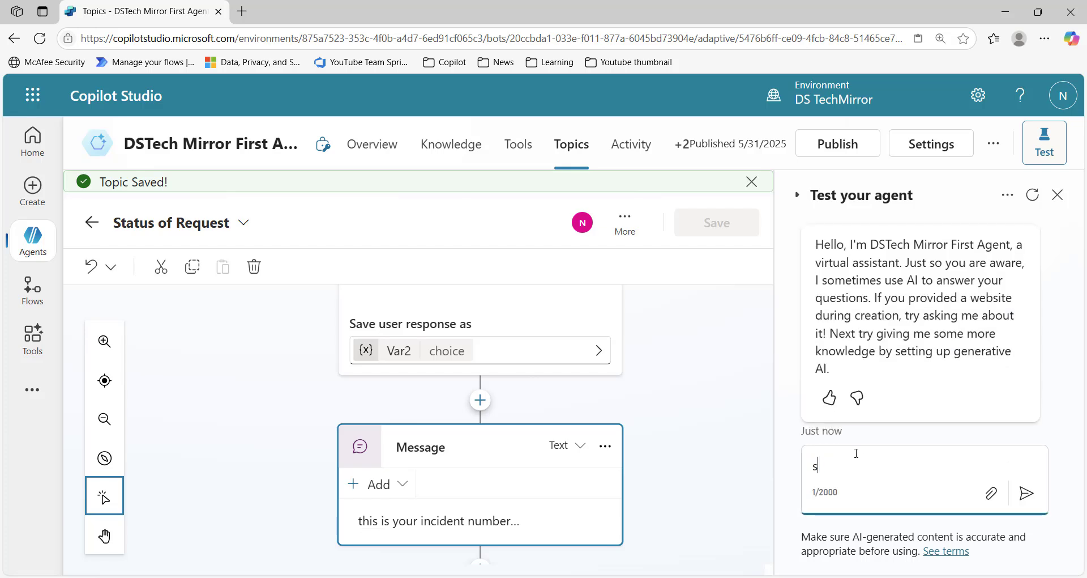
{"action": "type", "text": "tatus of my request"}
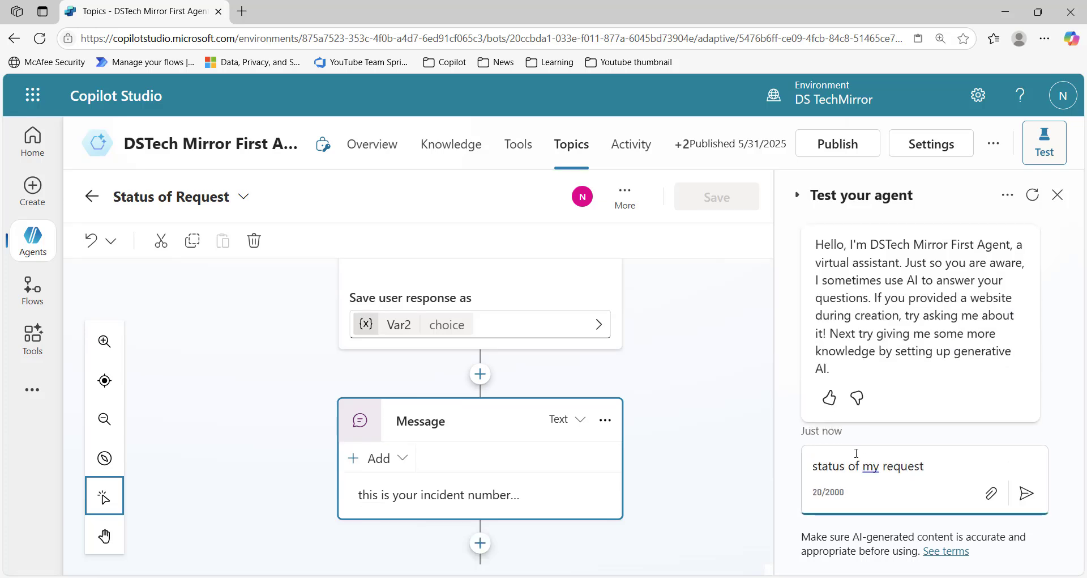
{"action": "key", "text": "Return"}
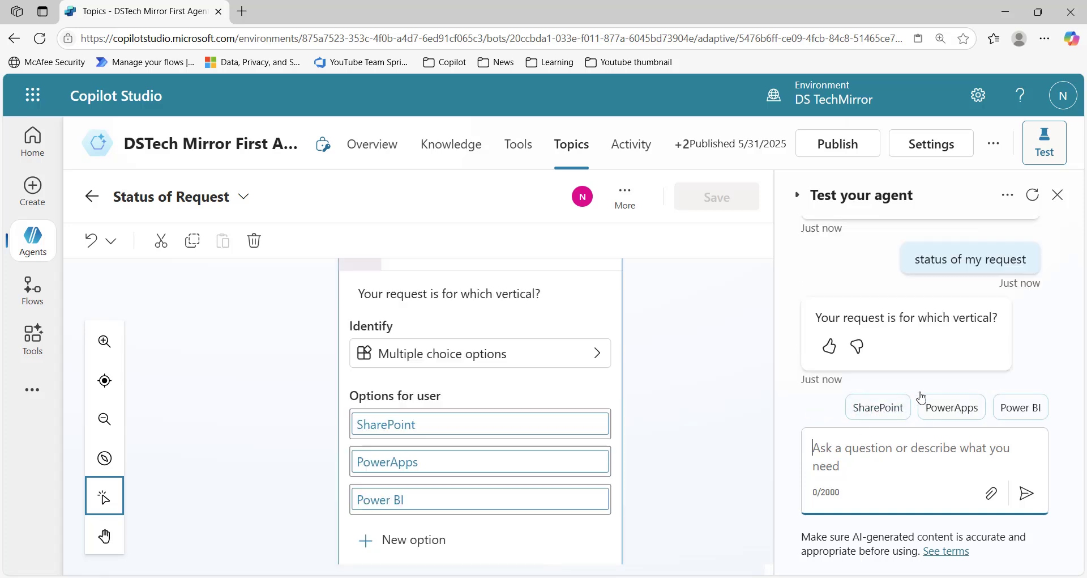
Answer the agent's vertical question with PowerApps and its t-shirt size question with "small".
{"action": "left_click", "coordinate": [938, 405]}
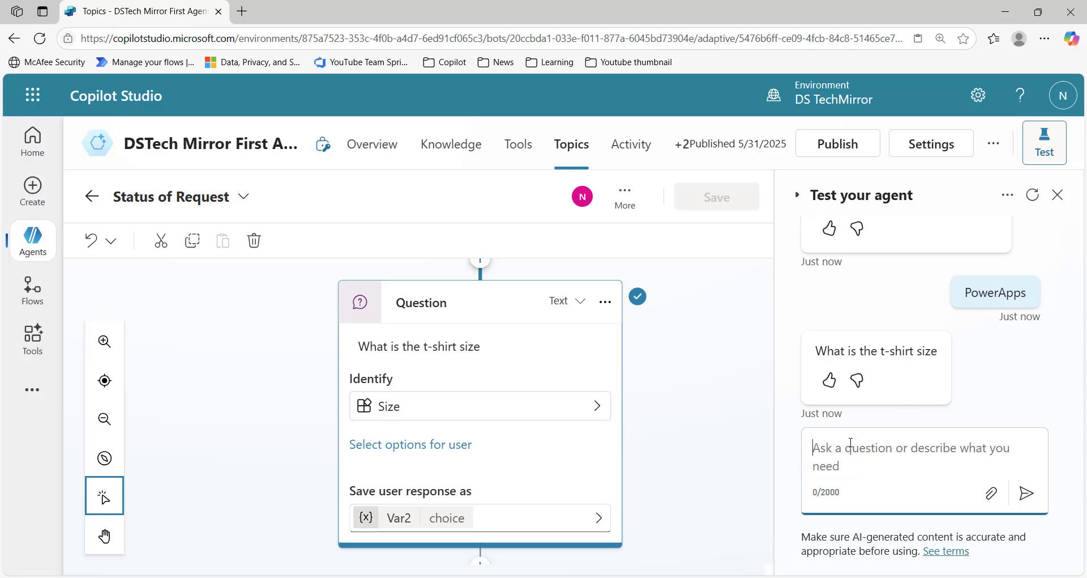
{"action": "type", "text": "small"}
{"action": "key", "text": "Return"}
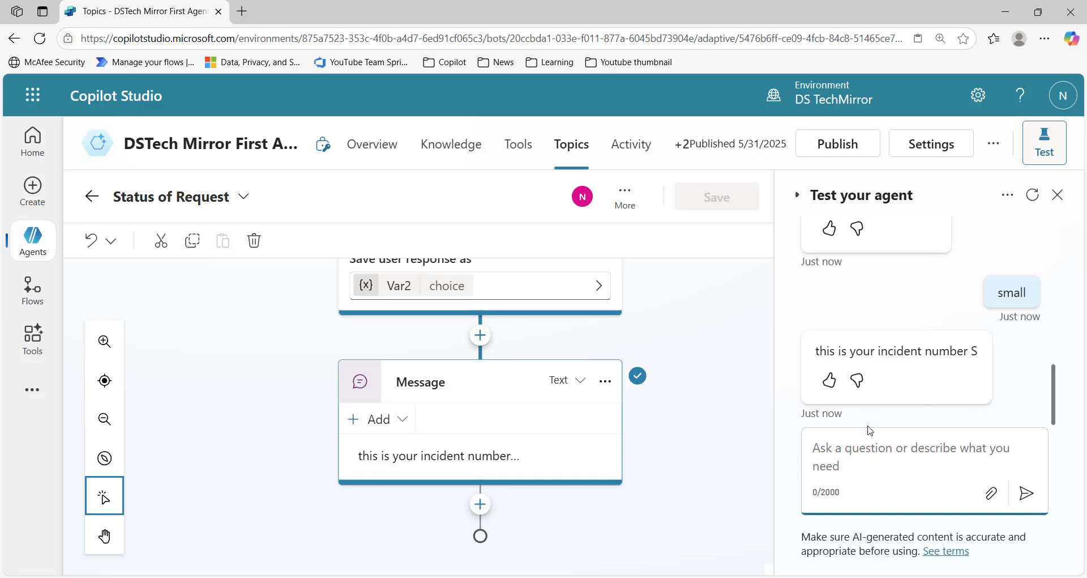
Trigger the topic again in the same test conversation by sending the message "status".
{"action": "type", "text": "djs"}
{"action": "key", "text": "Return"}
{"action": "type", "text": "status"}
{"action": "key", "text": "Return"}
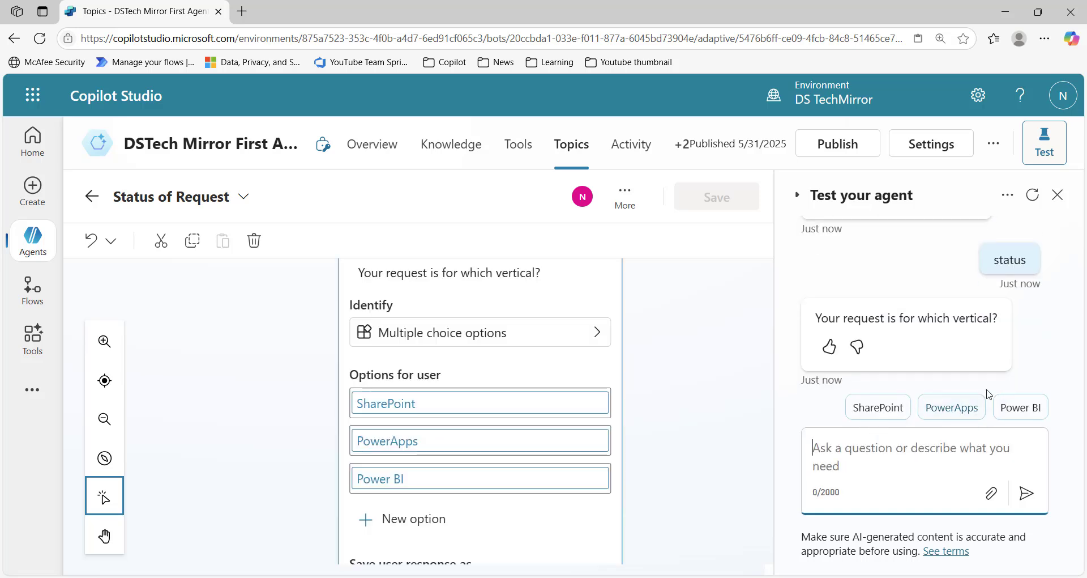
Choose Power BI as the vertical, answer the t-shirt size question with "XXL", and review the agent's reply.
{"action": "left_click", "coordinate": [1017, 408]}
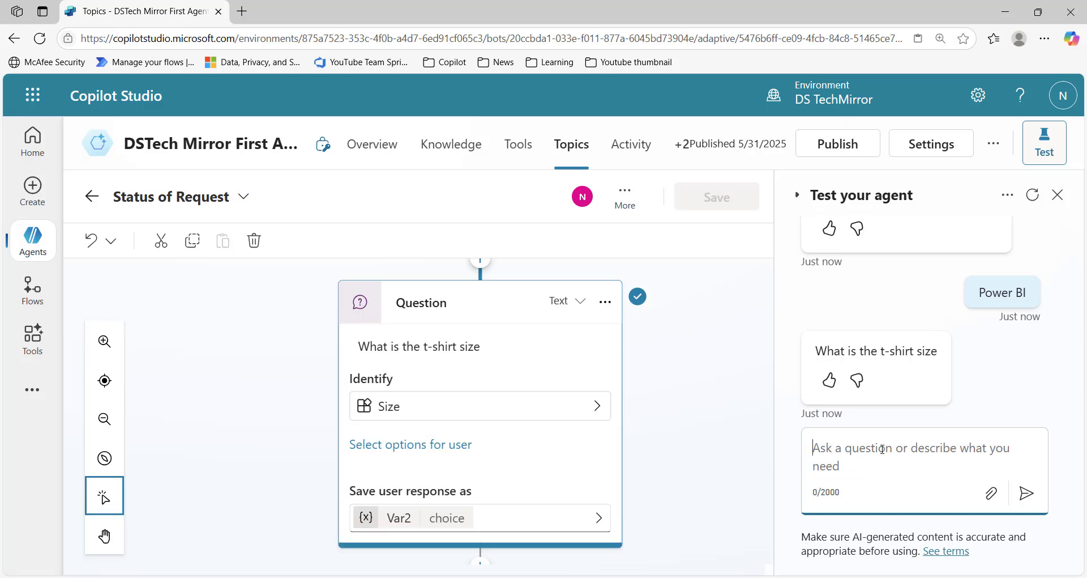
{"action": "type", "text": "XX"}
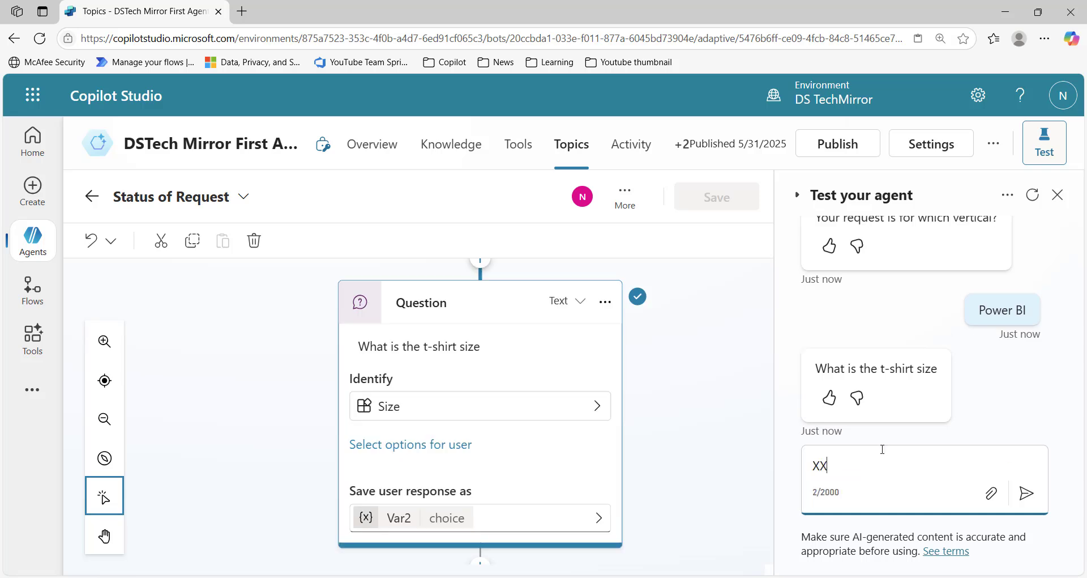
{"action": "key", "text": "Return"}
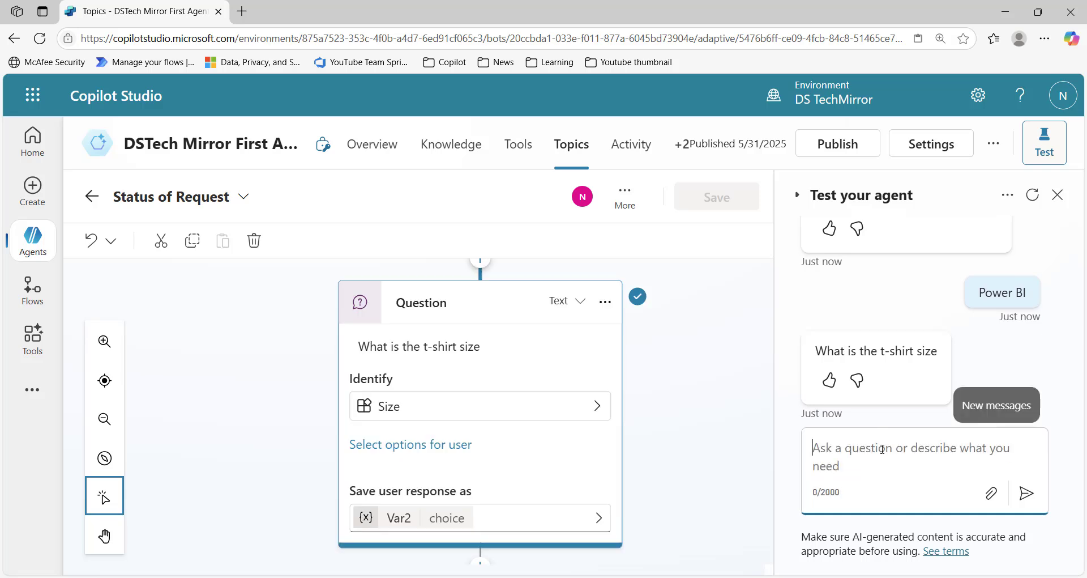
{"action": "scroll", "coordinate": [896, 357], "scroll_direction": "down", "scroll_amount": 2}
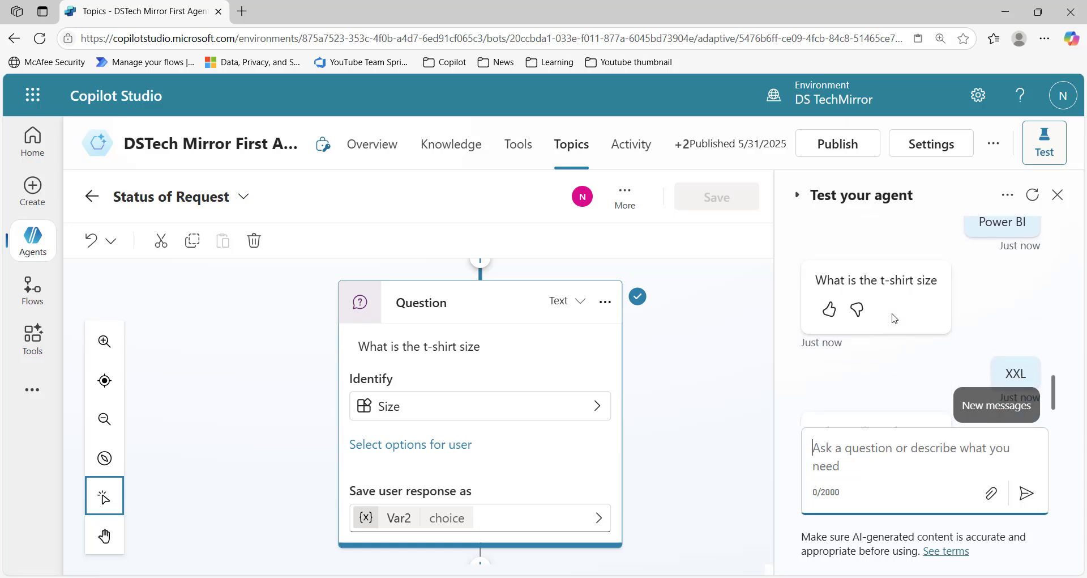
{"action": "scroll", "coordinate": [894, 318], "scroll_direction": "up", "scroll_amount": 1}
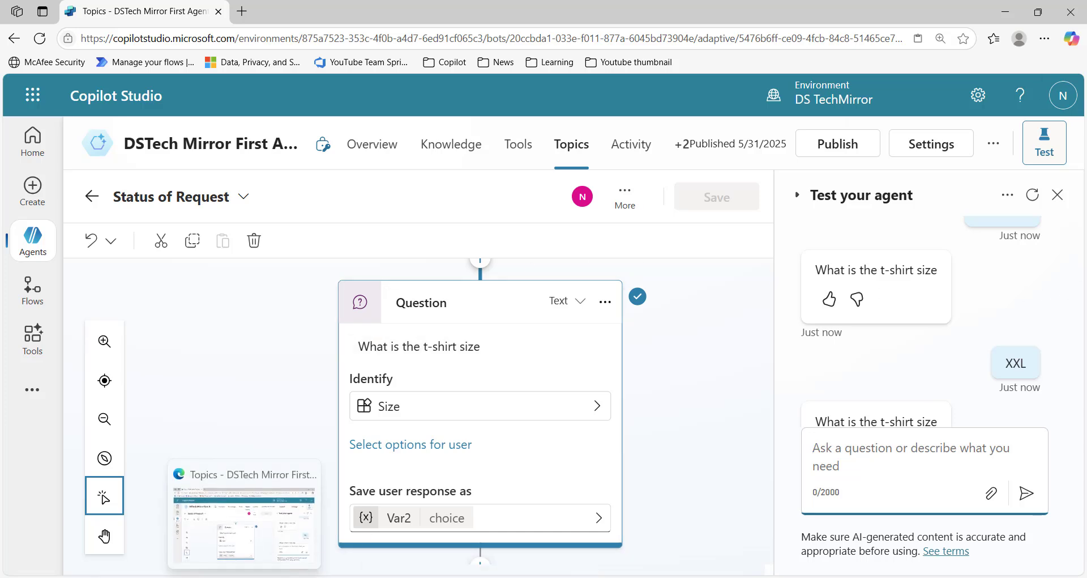
Switch to the DSTech Mirror Deck presentation in PowerPoint and view the Entities slide.
{"action": "mouse_move", "coordinate": [342, 577]}
{"action": "left_click", "coordinate": [353, 533]}
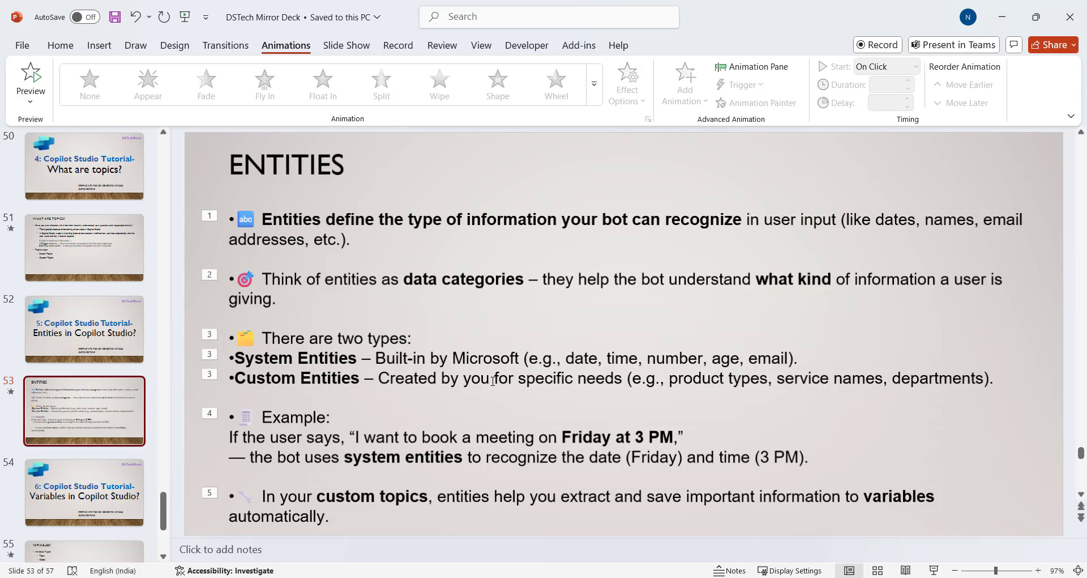
{"action": "scroll", "coordinate": [176, 433], "scroll_direction": "down", "scroll_amount": 1}
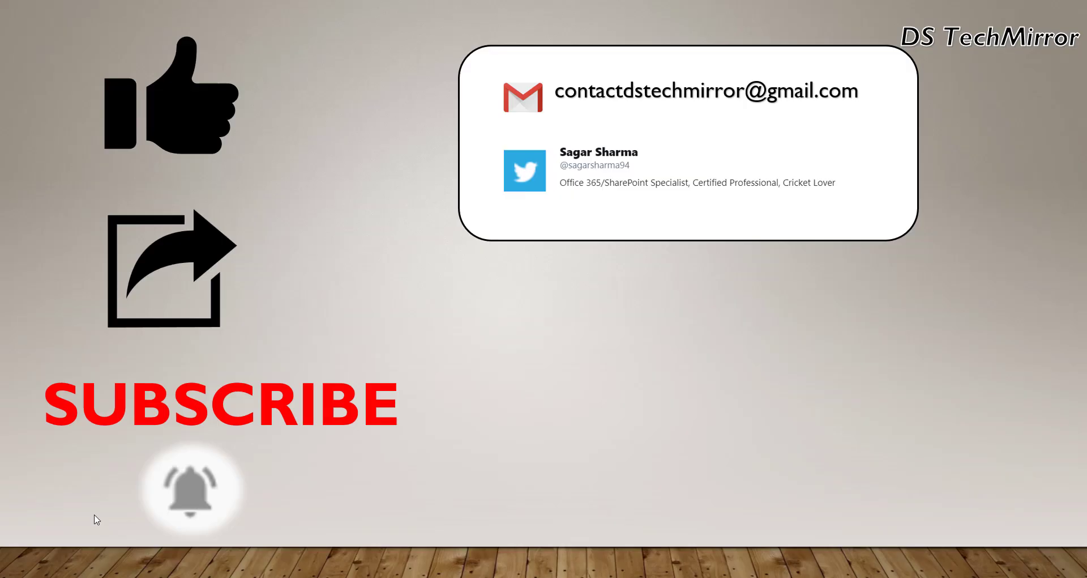